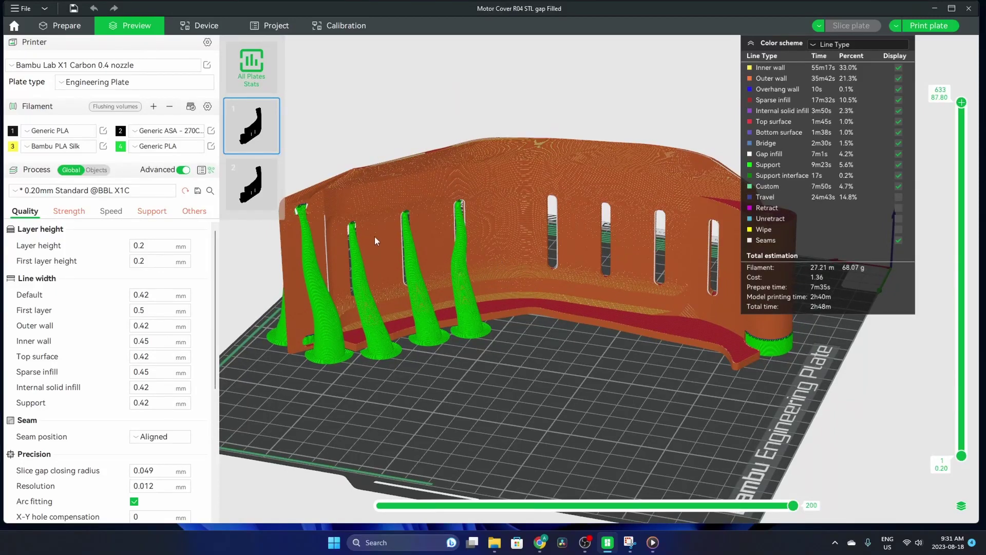
- Examine the generated tree supports under the slots and mounting hole of the sliced motor cover from several angles
left_click_drag(516, 304, 429, 223)
scroll(501, 238, "down", 5)
scroll(504, 266, "up", 6)
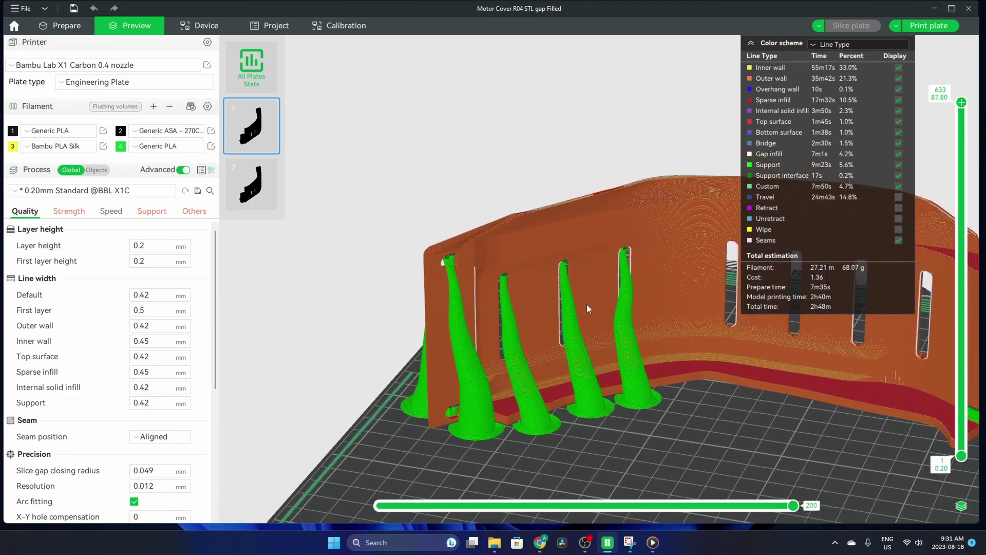
scroll(603, 302, "up", 5)
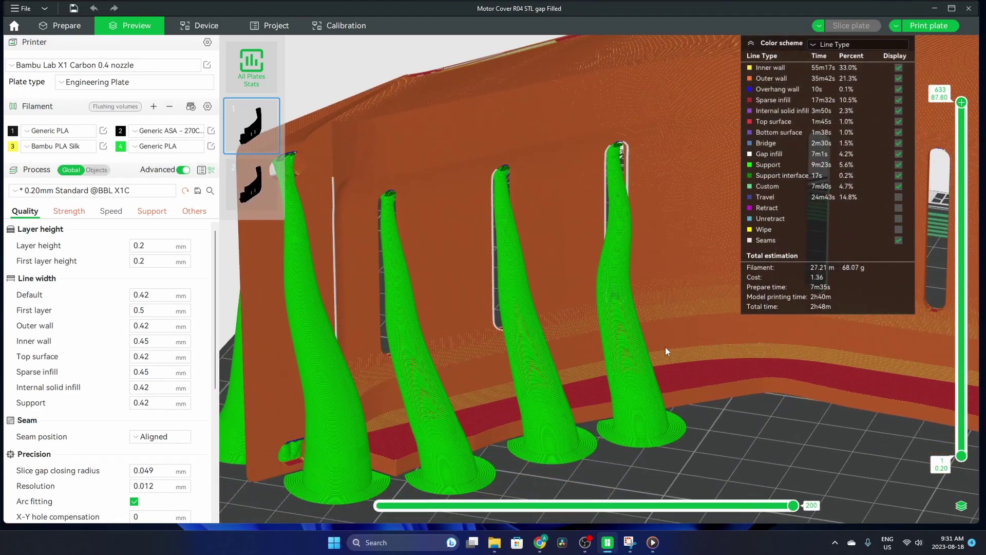
left_click_drag(521, 273, 479, 245)
left_click_drag(444, 177, 705, 347)
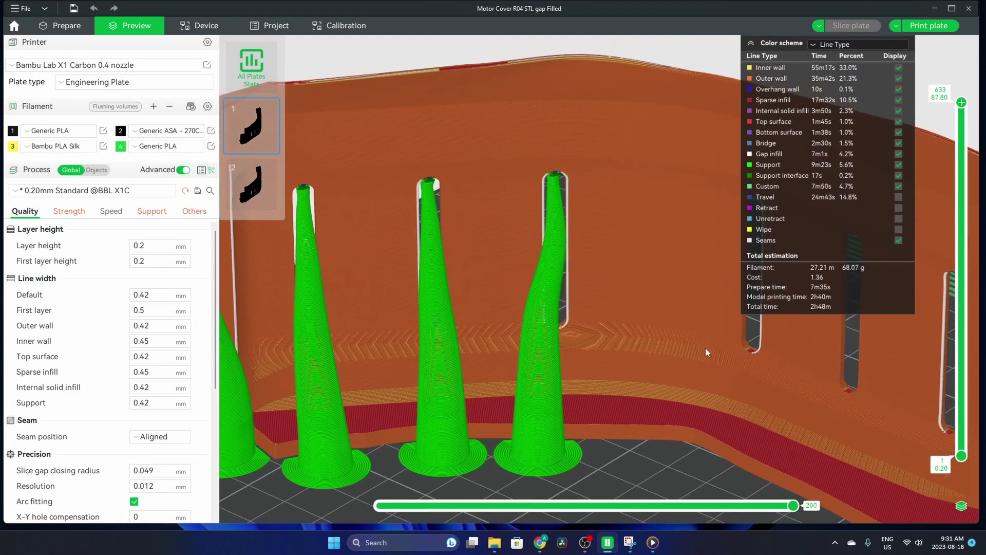
left_click_drag(679, 272, 597, 203)
scroll(501, 314, "down", 3)
left_click_drag(500, 313, 648, 290)
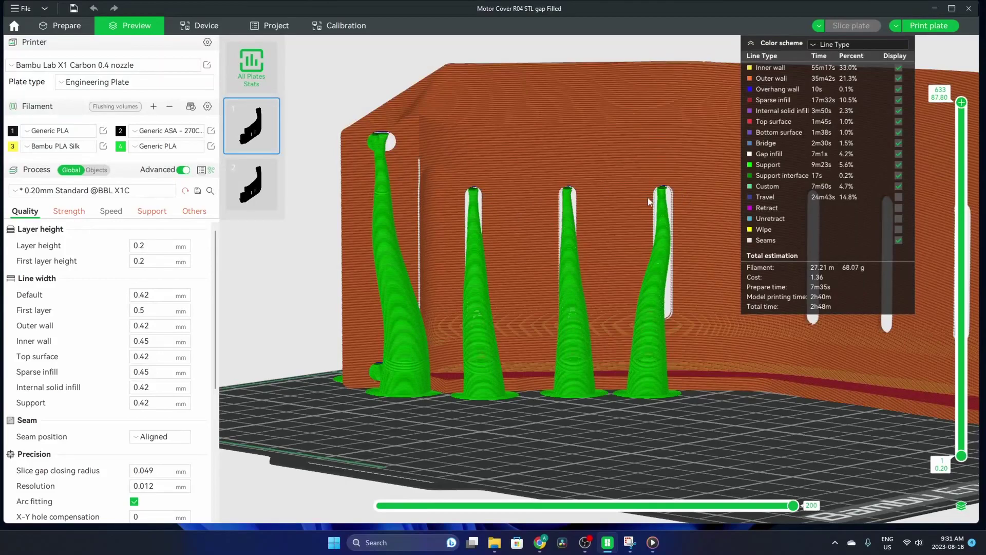
scroll(564, 253, "up", 6)
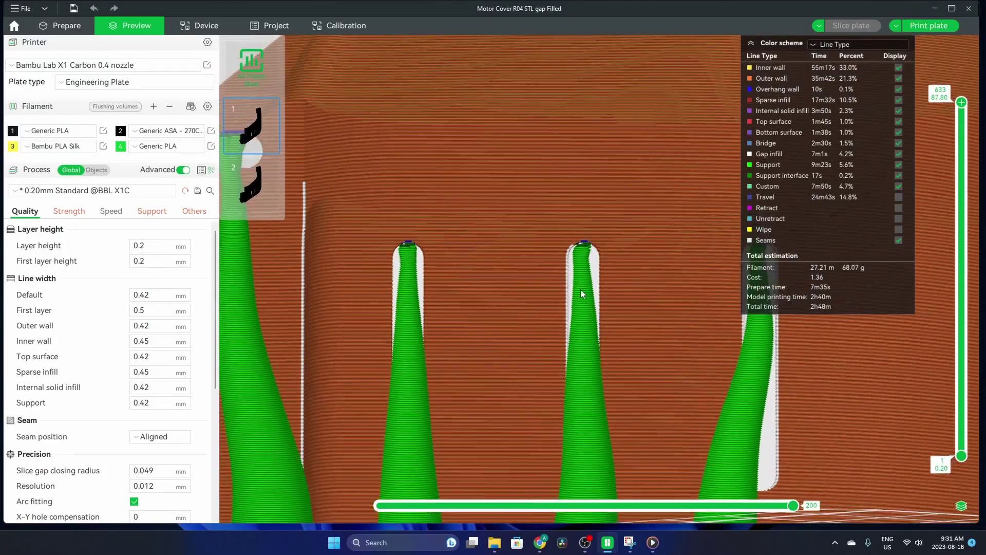
left_click_drag(581, 289, 581, 284)
right_click_drag(618, 312, 580, 242)
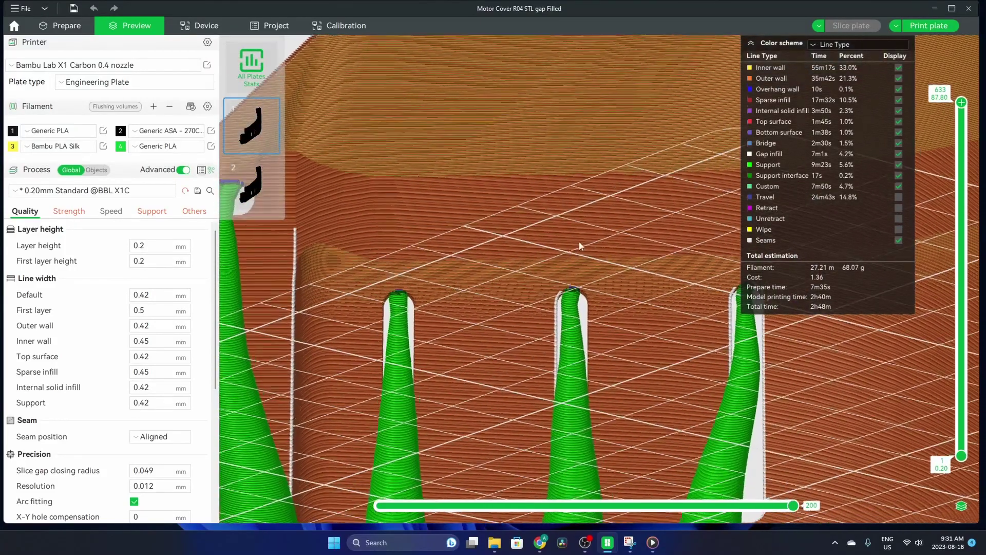
- Return to model preparation and open support painting for the motor cover, facing the three slots near the mounting-hole end
left_click(67, 25)
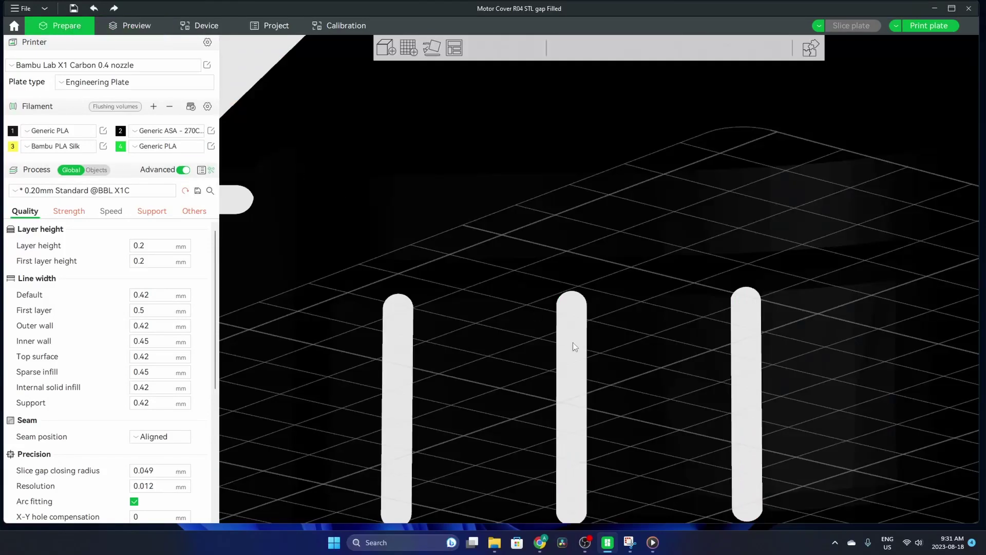
right_click_drag(572, 342, 500, 283)
left_click_drag(499, 283, 512, 312)
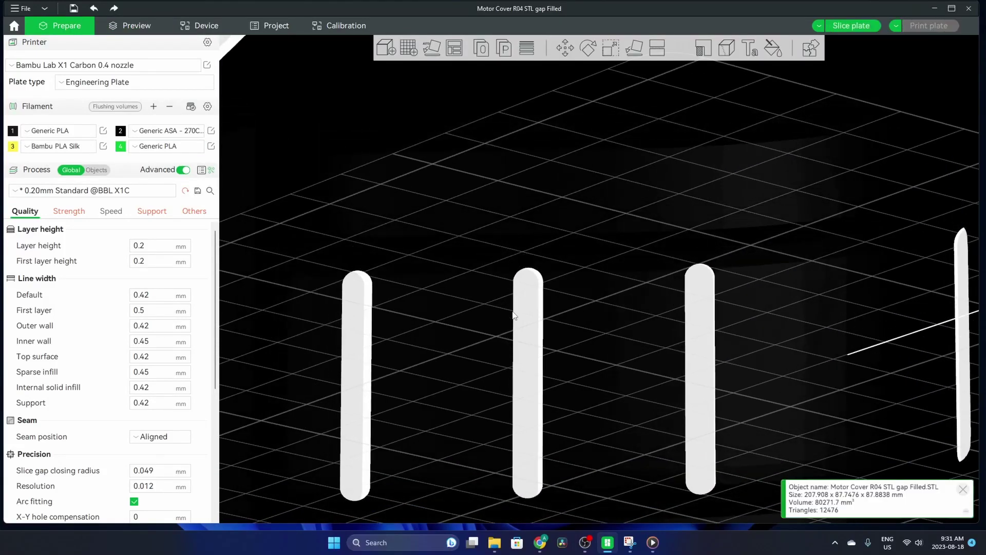
left_click(727, 48)
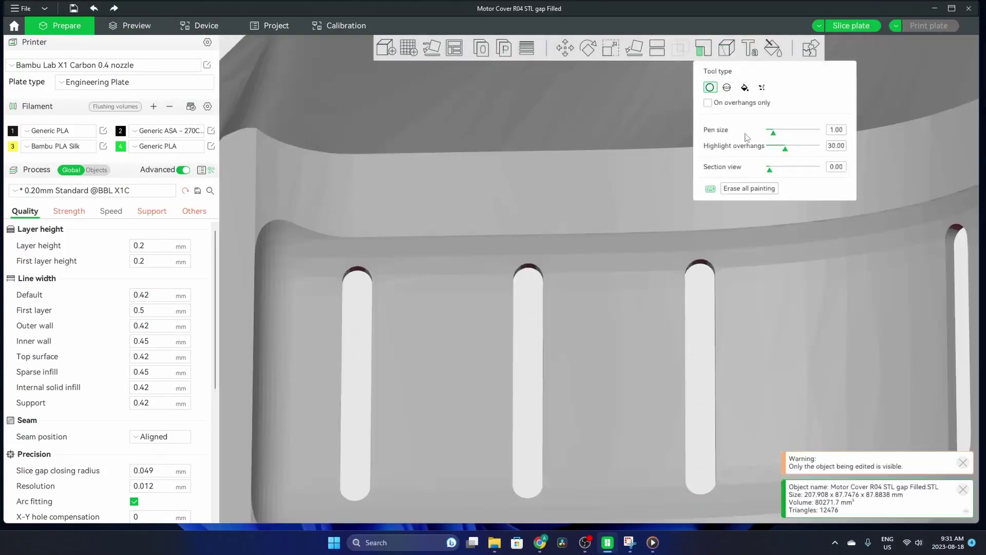
middle_click_drag(520, 346, 488, 223)
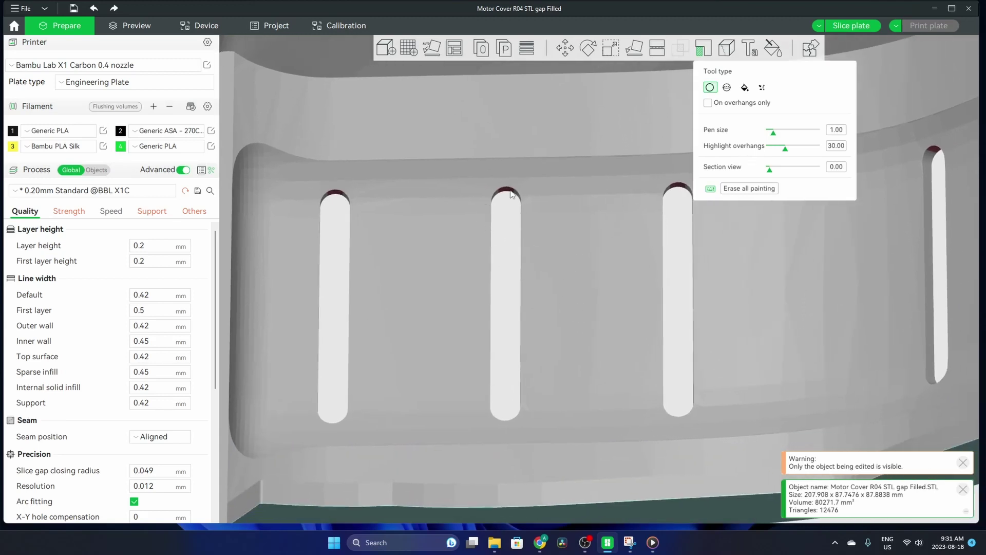
- Paint a support enforcer with the circle brush around the upper end of the middle slot in the group of three
scroll(503, 194, "up", 8)
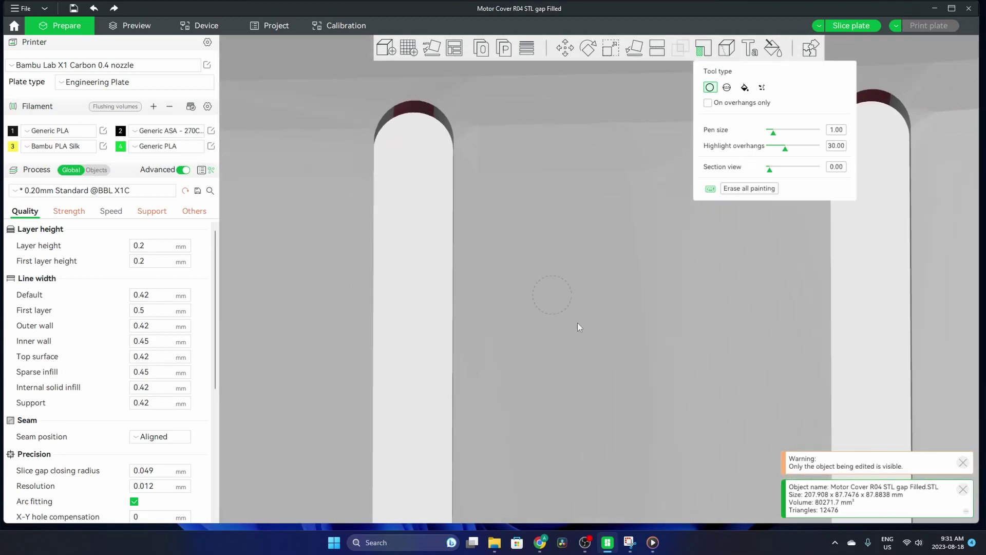
scroll(452, 156, "down", 8)
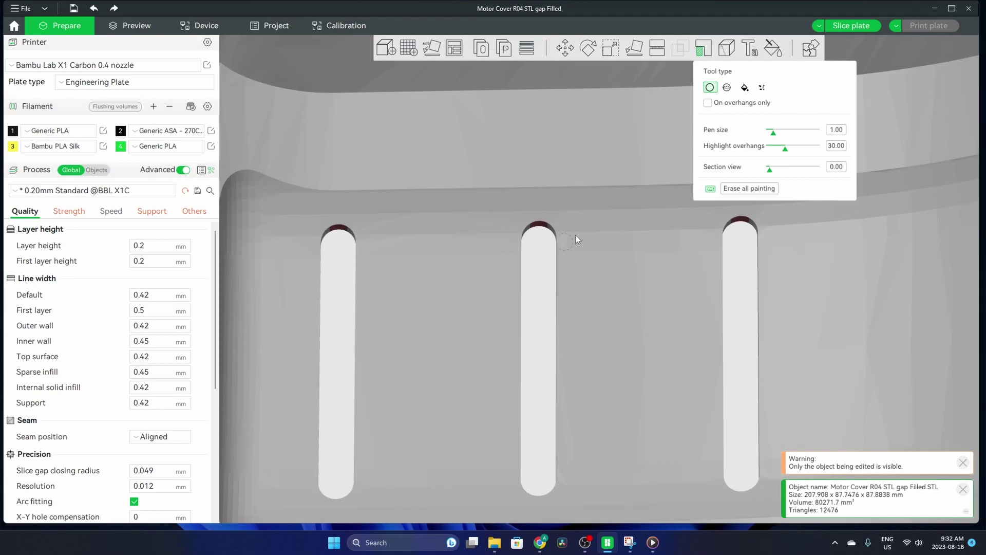
scroll(576, 236, "down", 2)
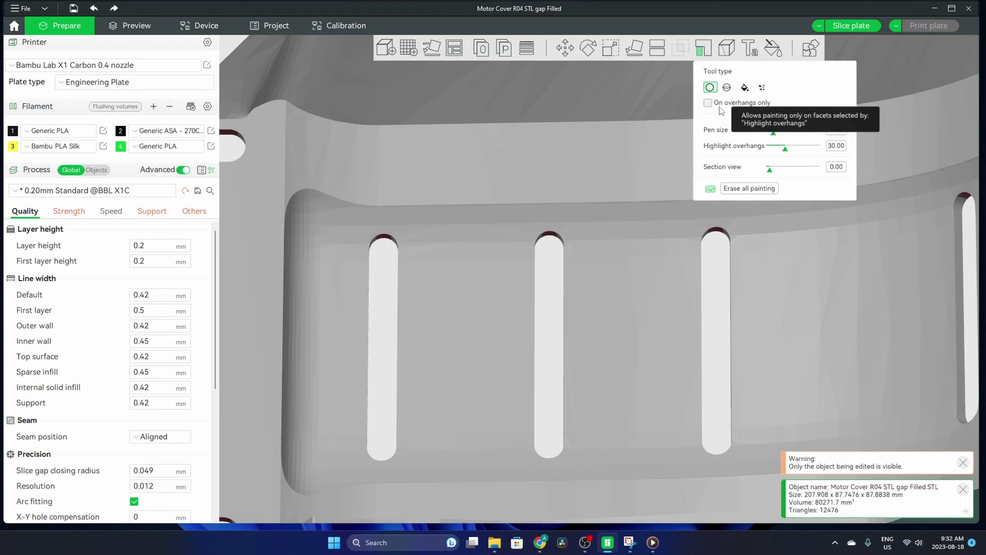
scroll(550, 240, "up", 5)
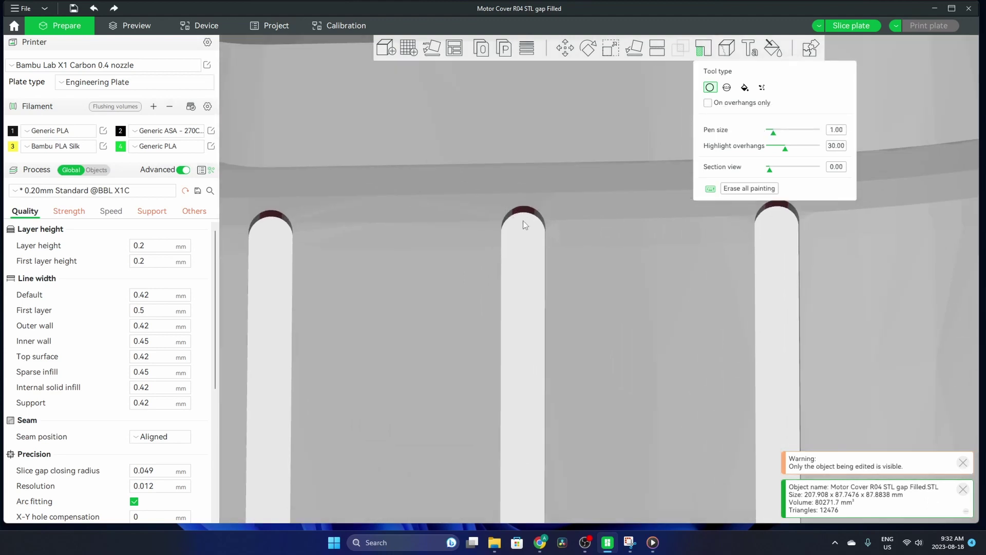
scroll(504, 294, "down", 12)
scroll(538, 278, "up", 9)
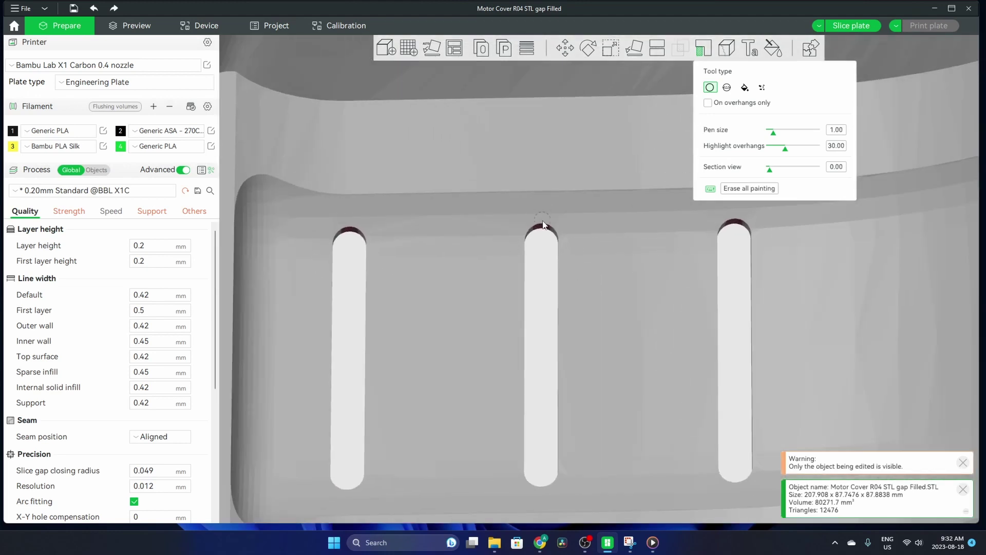
left_click_drag(543, 224, 518, 230)
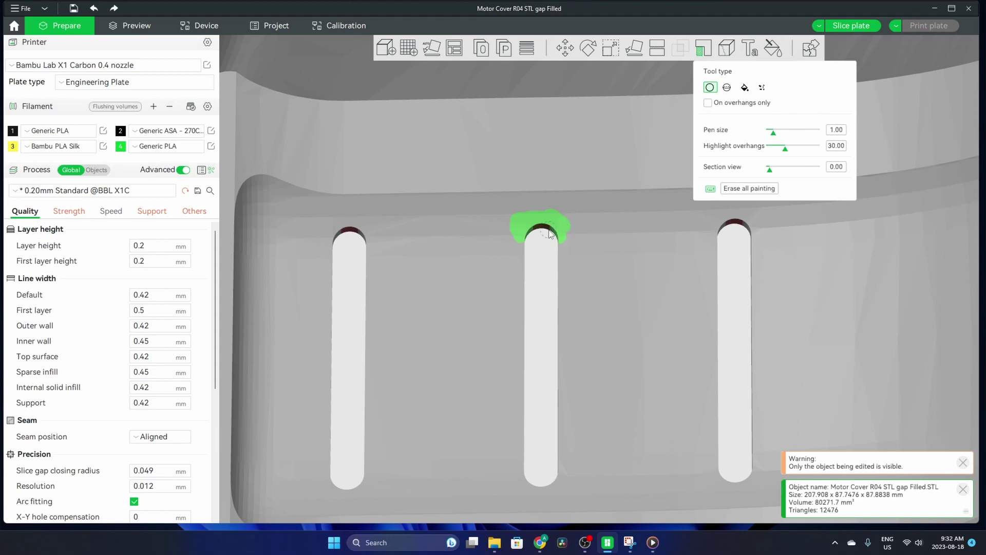
- Slice the plate and inspect the tree support generated at the enforced upper end of the middle slot
scroll(551, 211, "up", 1)
scroll(551, 214, "down", 3)
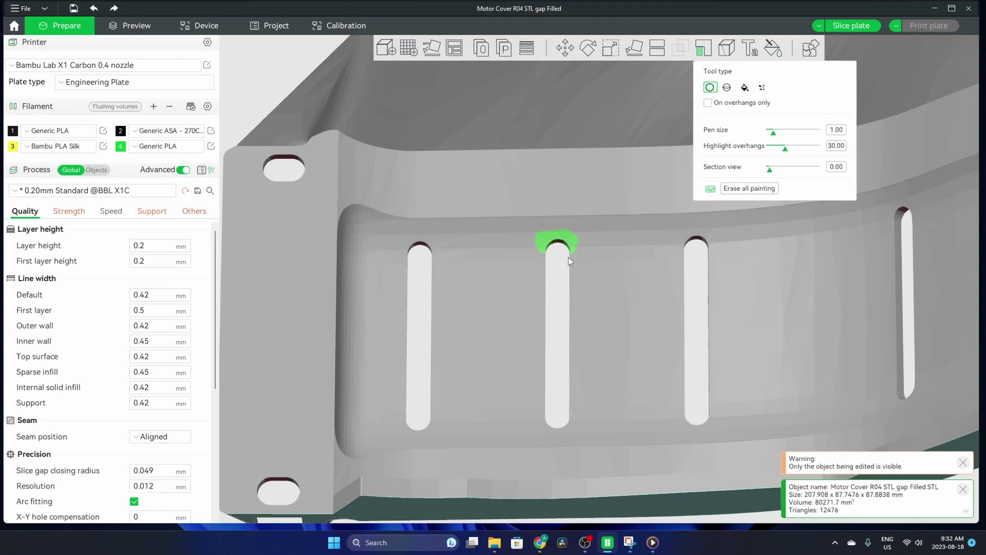
left_click(135, 31)
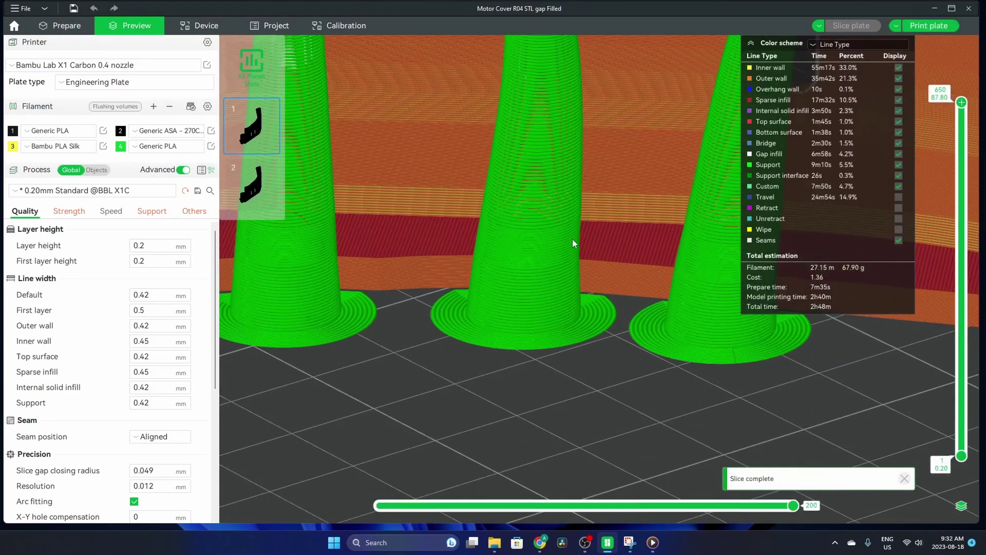
scroll(568, 213, "down", 5)
scroll(568, 153, "up", 3)
middle_click_drag(586, 205, 583, 321)
scroll(553, 161, "up", 8)
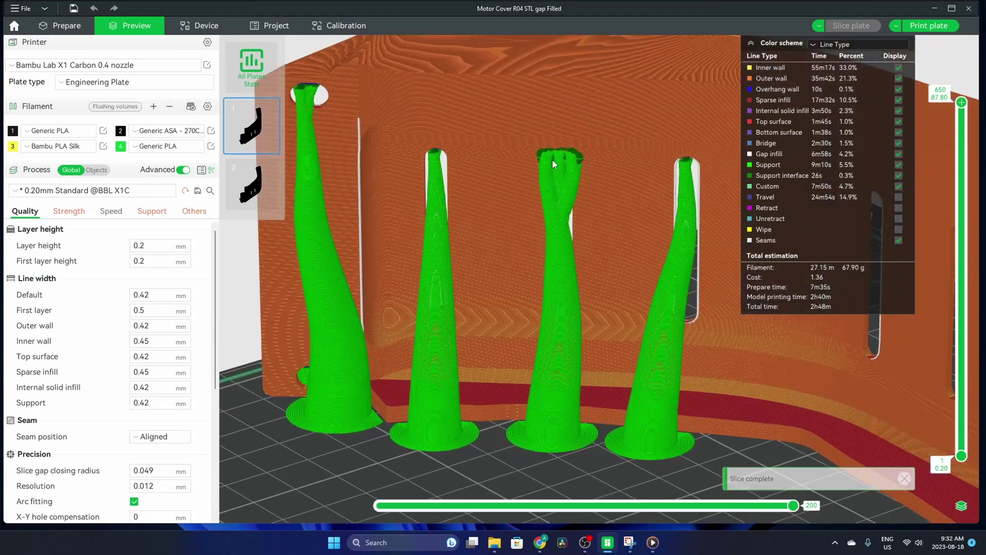
scroll(574, 225, "down", 2)
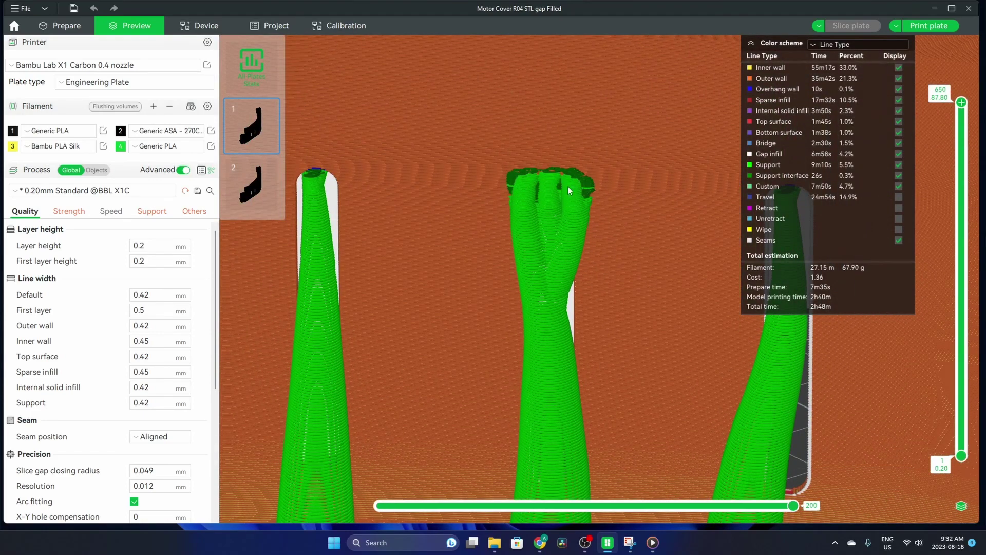
- Reopen support painting on the motor cover and erase all of its painted areas
left_click(66, 25)
scroll(634, 131, "up", 2)
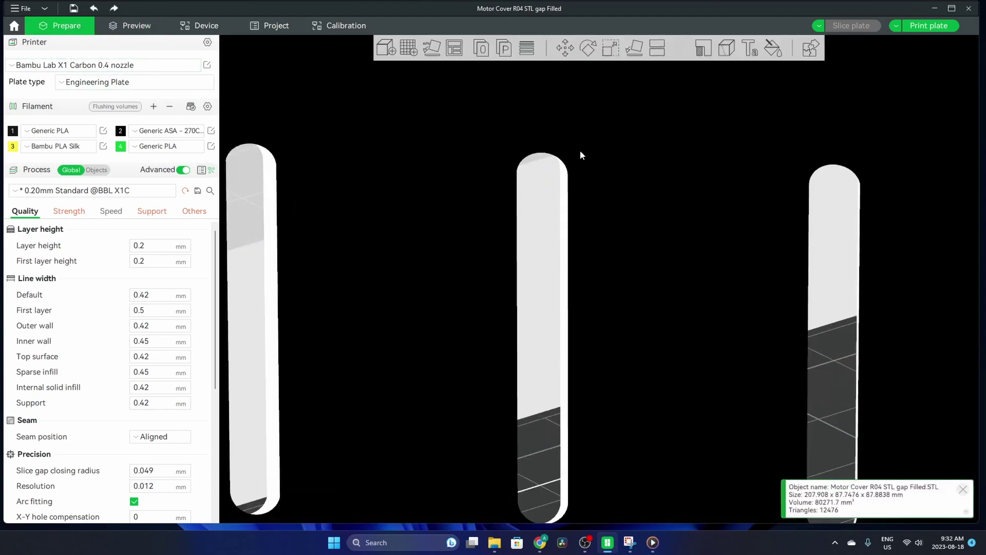
scroll(581, 150, "down", 3)
key("l")
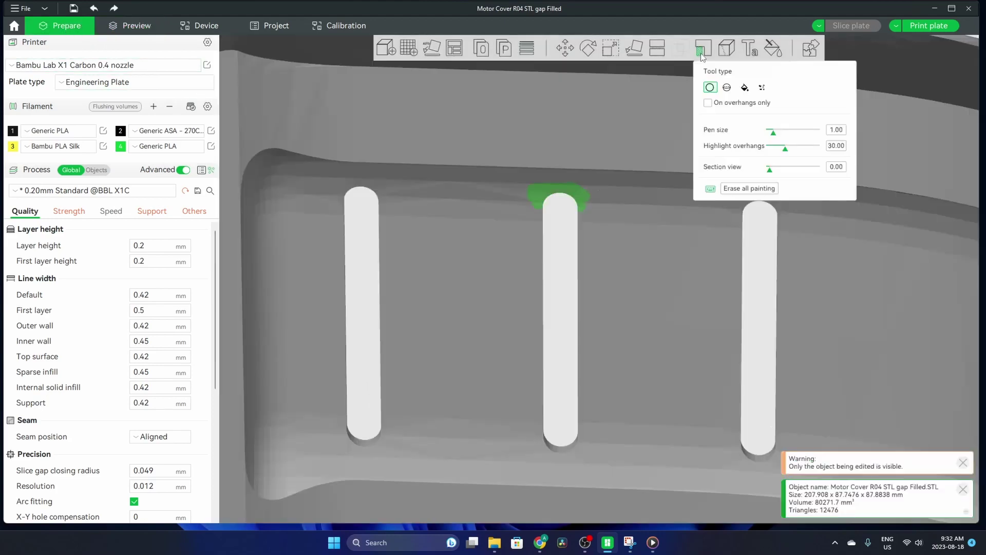
left_click(752, 189)
- Paint a support blocker around the upper end of the middle slot and slice the plate to check its supports
scroll(580, 301, "up", 5)
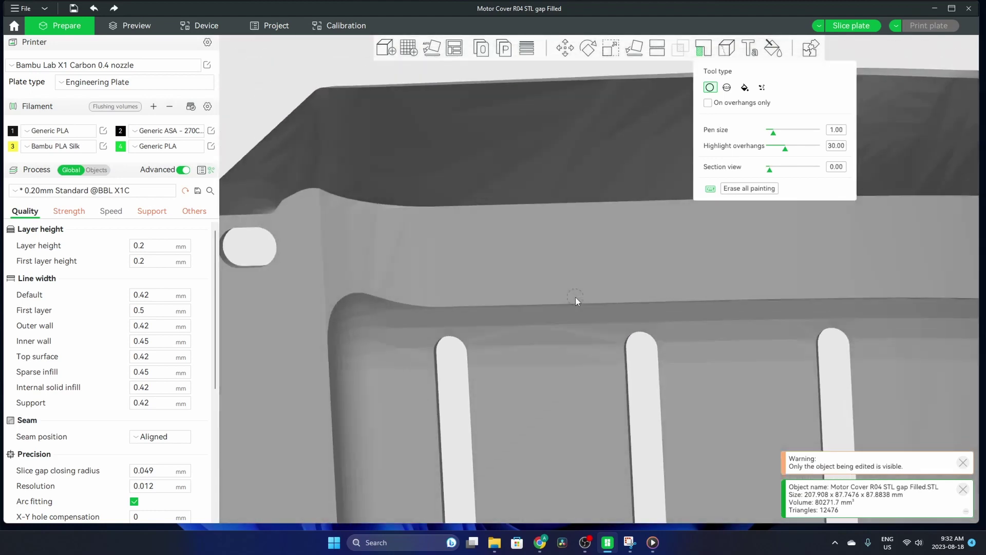
left_click_drag(632, 407, 530, 259)
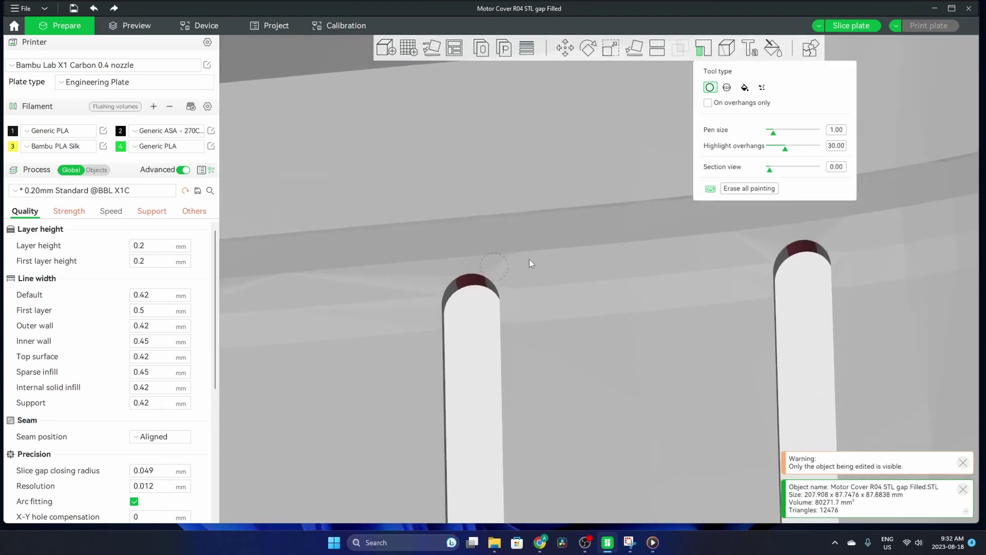
mouse_move(451, 298)
left_mouse_down()
mouse_move(486, 277)
mouse_move(448, 296)
left_mouse_up()
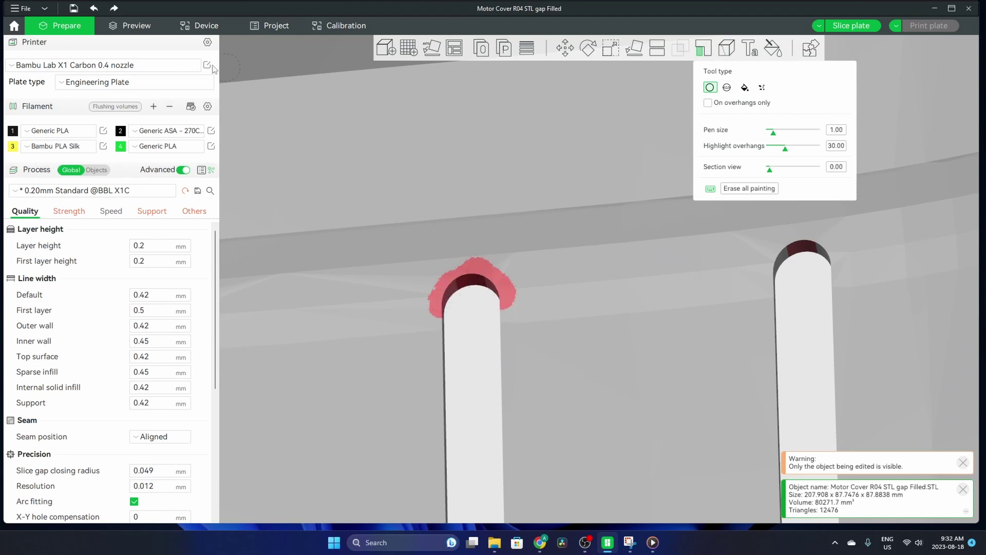
left_click(140, 24)
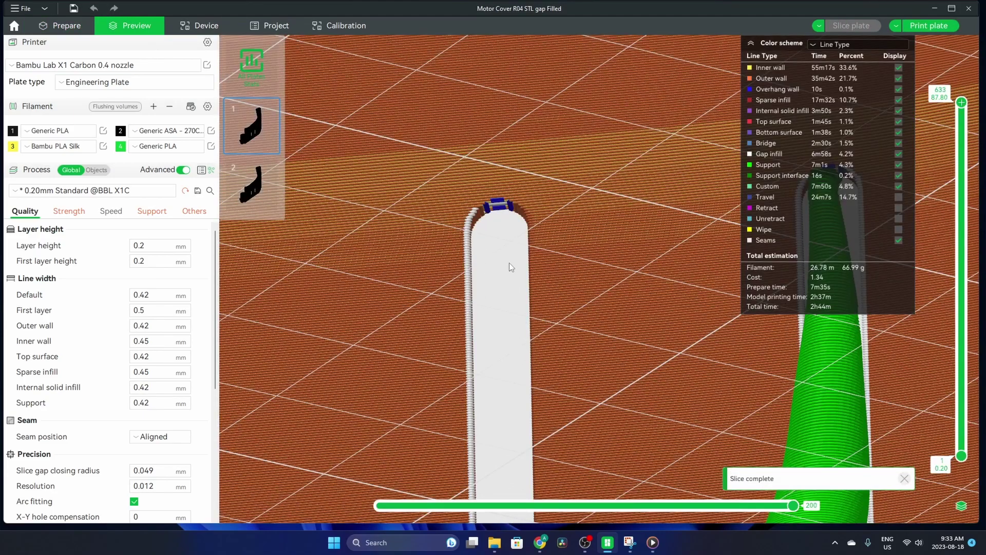
scroll(509, 263, "down", 6)
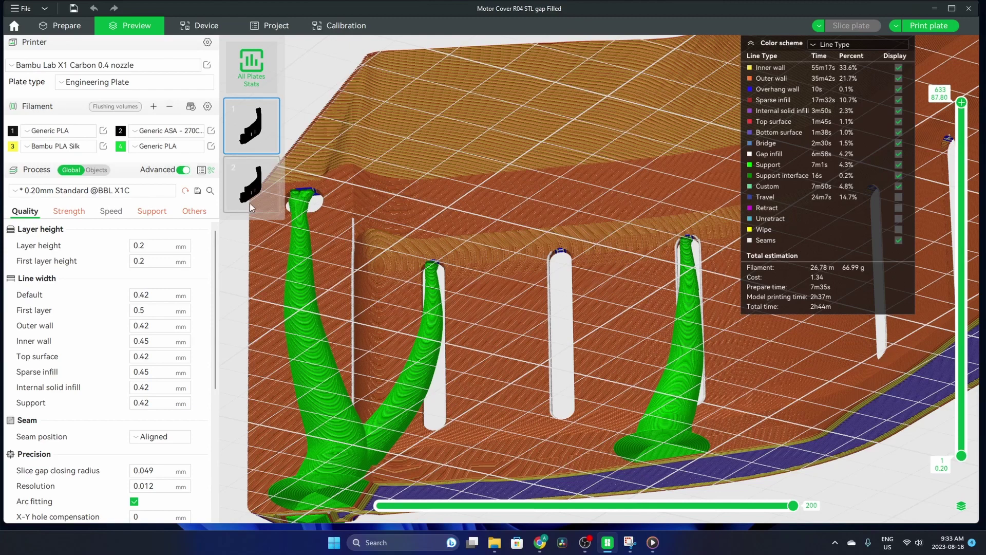
- Reopen support painting, choose the sphere brush, and paint enforcer and blocker strokes beside the middle slot's upper end
left_click(66, 26)
scroll(545, 266, "down", 3)
scroll(545, 267, "up", 6)
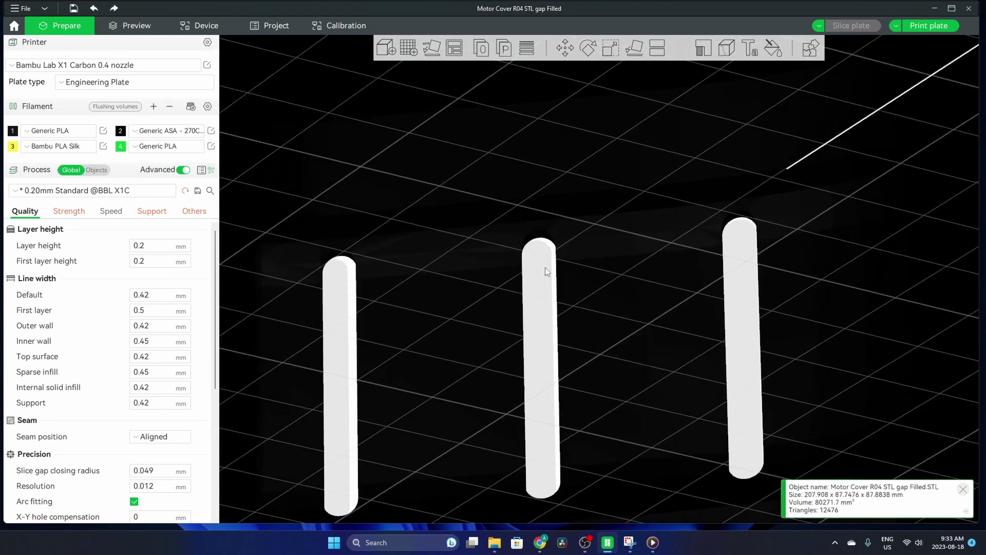
left_click(702, 49)
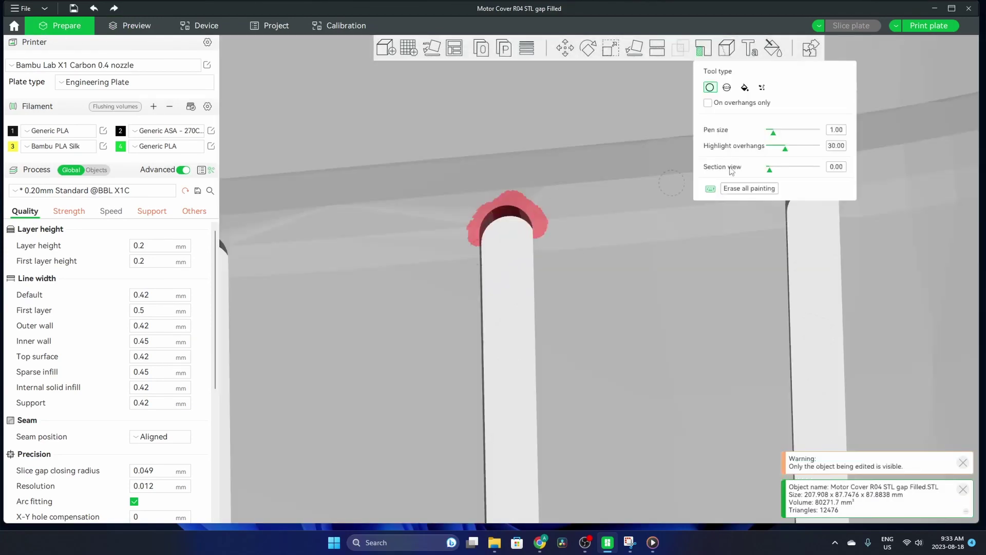
left_click(727, 88)
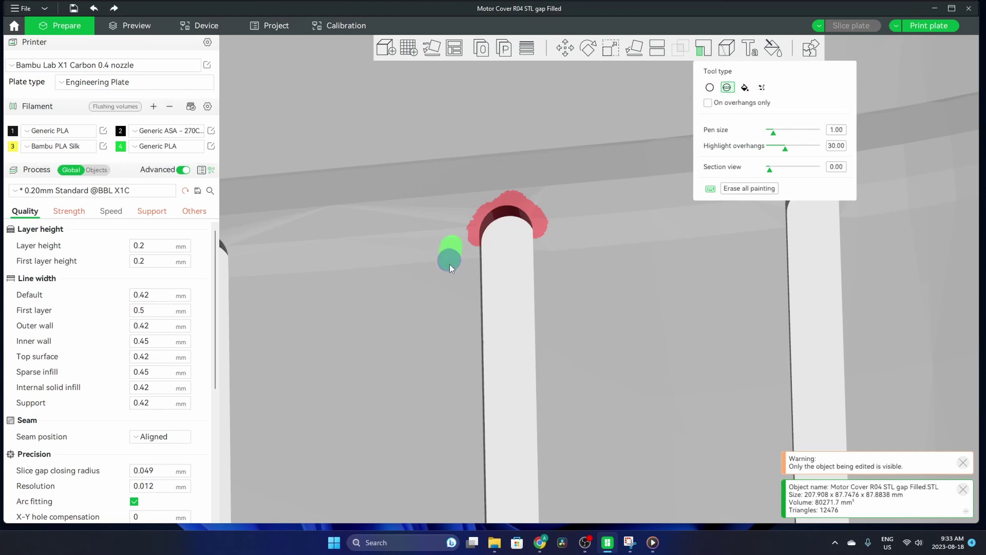
left_click_drag(460, 266, 448, 290)
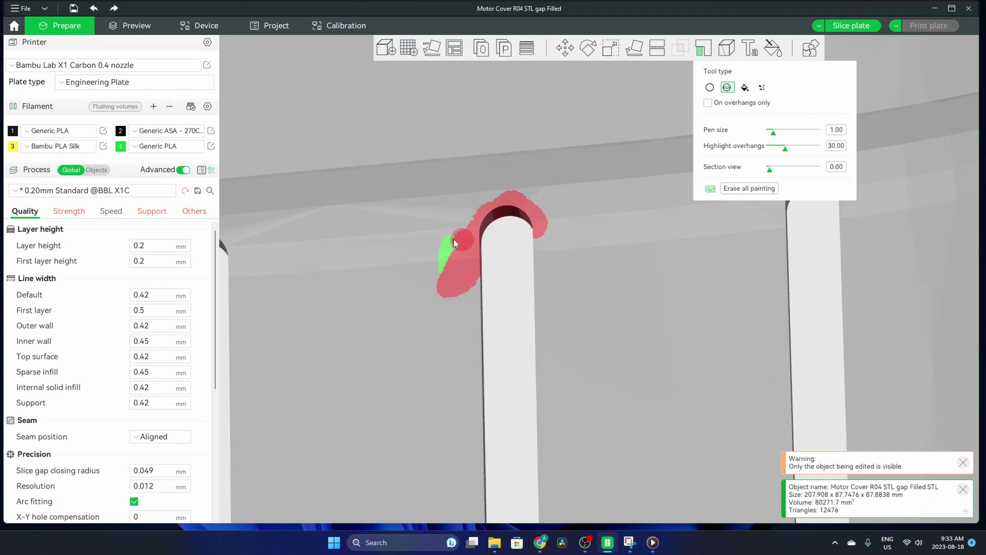
left_click_drag(454, 239, 487, 250)
- Set the pen size to 5.29, paint a large blocker over the middle slot's upper end, and leave support painting
left_click_drag(774, 135, 800, 134)
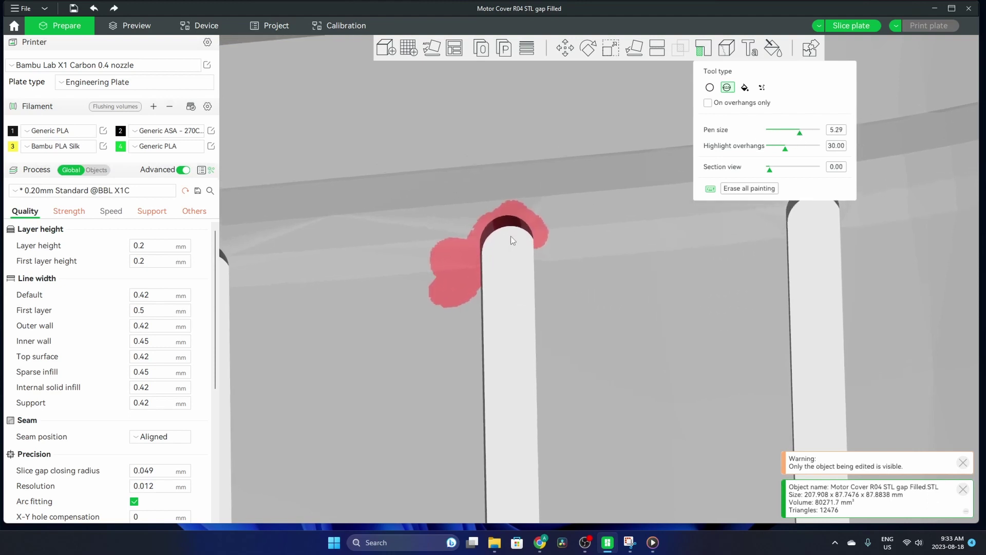
mouse_move(511, 236)
left_mouse_down()
mouse_move(496, 234)
mouse_move(506, 210)
left_mouse_up()
scroll(508, 321, "down", 10)
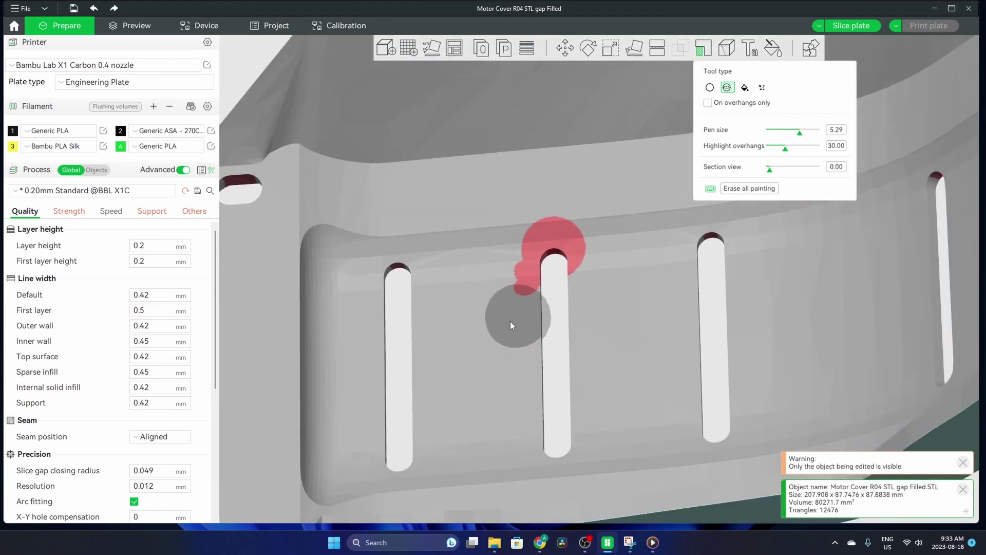
mouse_move(536, 335)
left_mouse_down()
mouse_move(539, 350)
mouse_move(621, 342)
mouse_move(643, 351)
mouse_move(616, 343)
mouse_move(569, 360)
mouse_move(500, 221)
left_mouse_up()
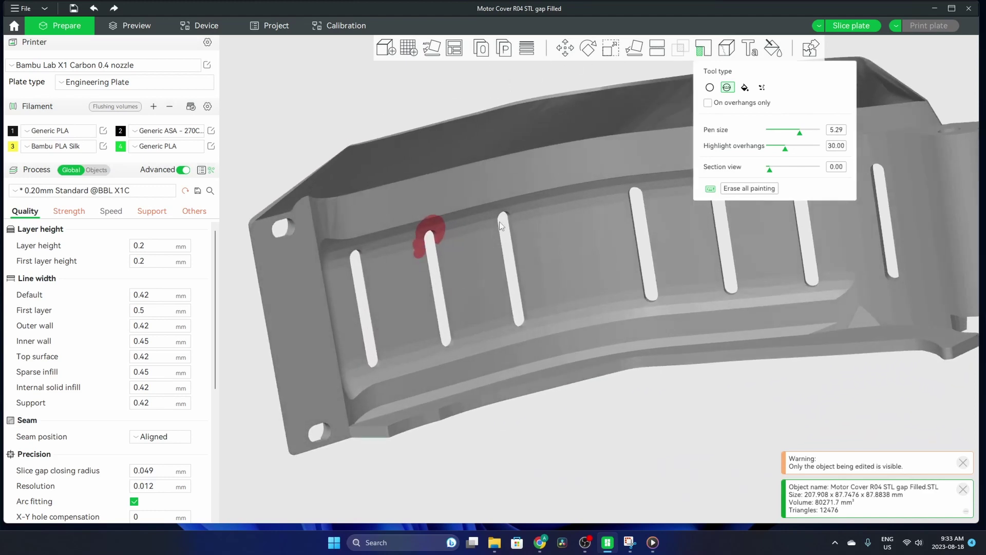
key("Escape")
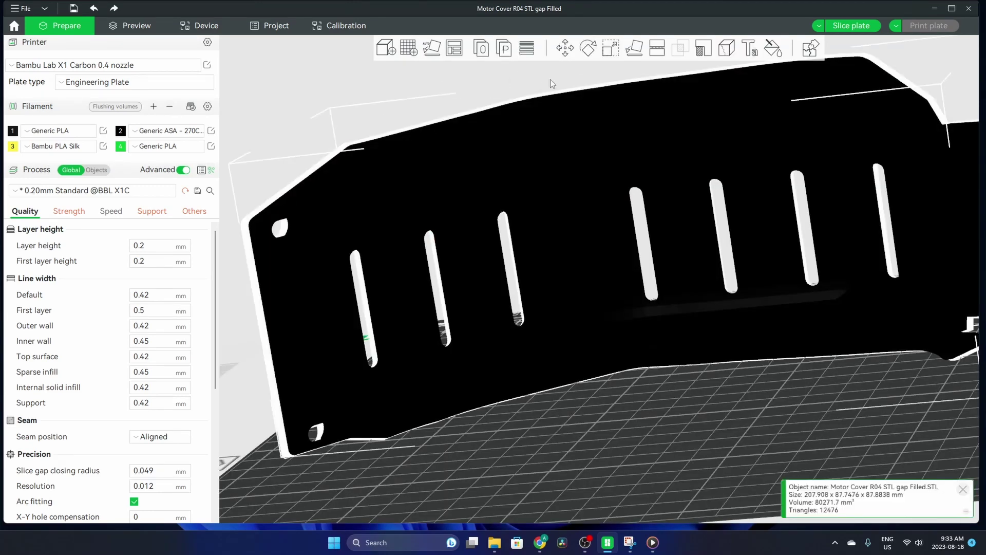
- Reopen support painting on the motor cover and paint support blockers over the upper ends of the first and third slots
left_click(702, 48)
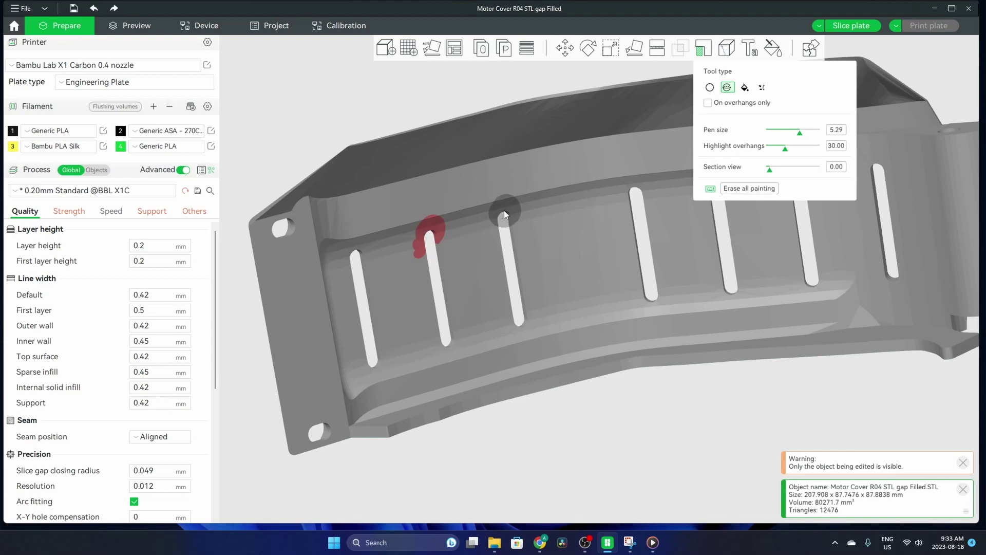
left_click_drag(502, 212, 493, 213)
mouse_move(359, 253)
right_mouse_down()
mouse_move(344, 257)
mouse_move(355, 246)
right_mouse_up()
- Paint an enforcer band across the lower part of the middle slot, cover it with a wide blocker, and check both sides of the cover
middle_click_drag(379, 315, 404, 311)
left_click_drag(415, 311, 438, 313)
right_click_drag(439, 313, 486, 313)
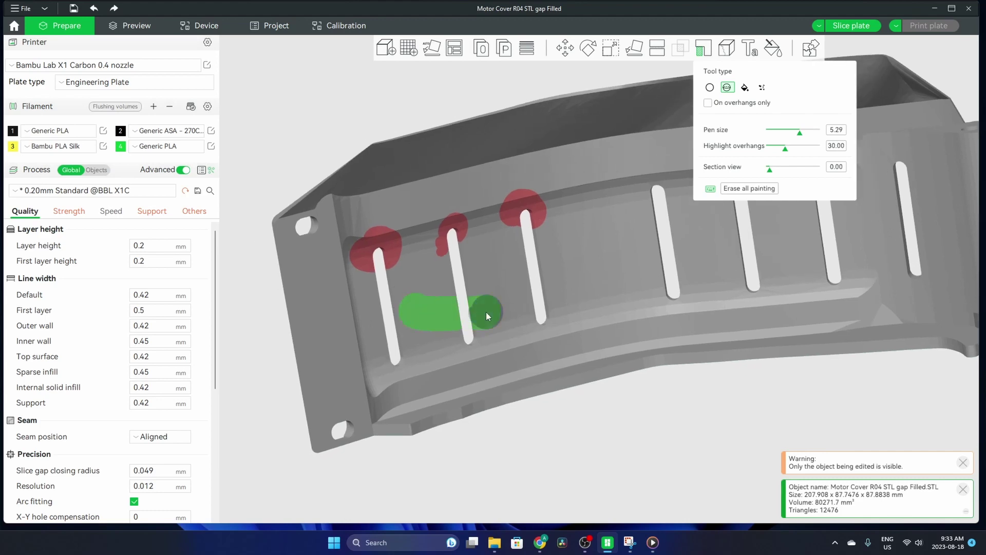
mouse_move(433, 302)
left_mouse_down()
mouse_move(386, 312)
mouse_move(412, 321)
left_mouse_up()
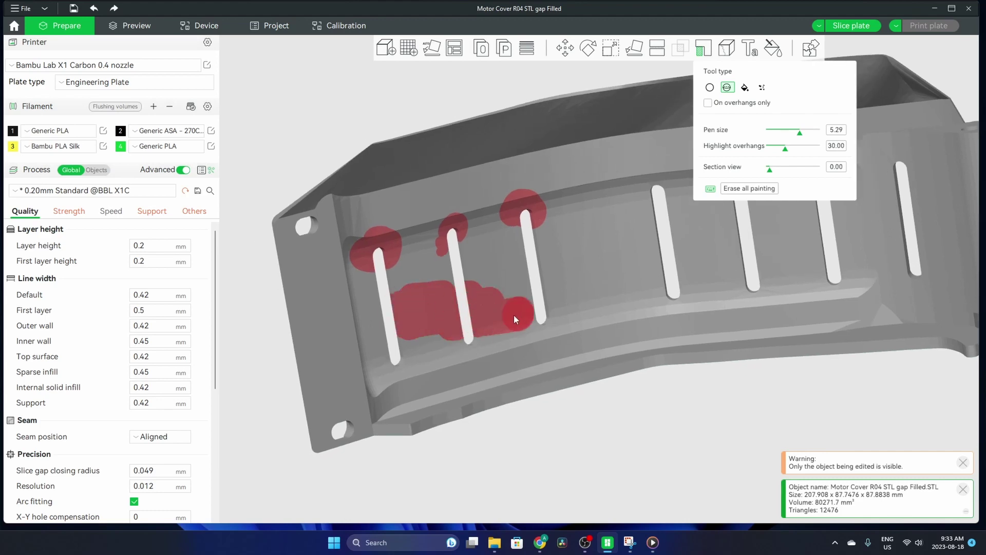
mouse_move(430, 324)
middle_mouse_down()
mouse_move(475, 284)
mouse_move(441, 318)
middle_mouse_up()
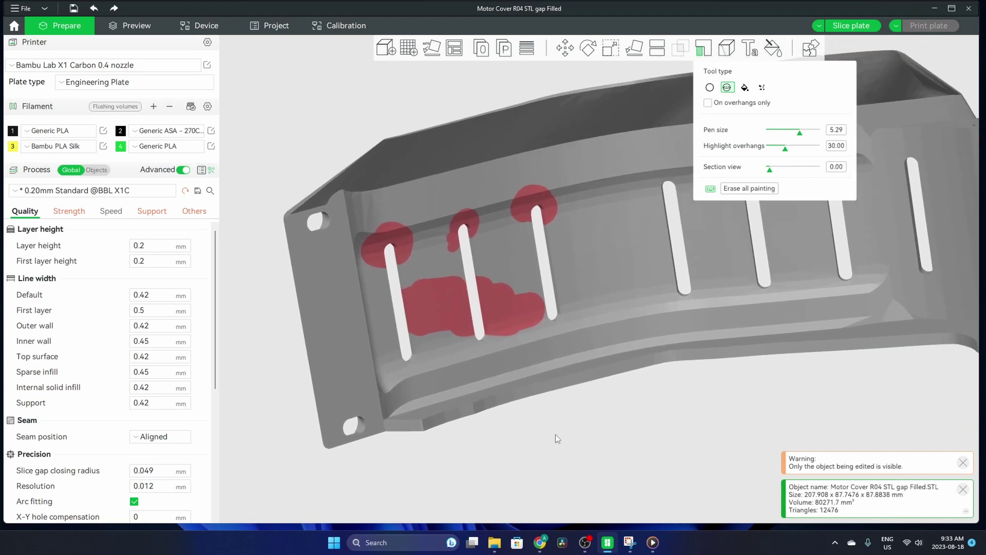
left_click_drag(556, 433, 620, 437)
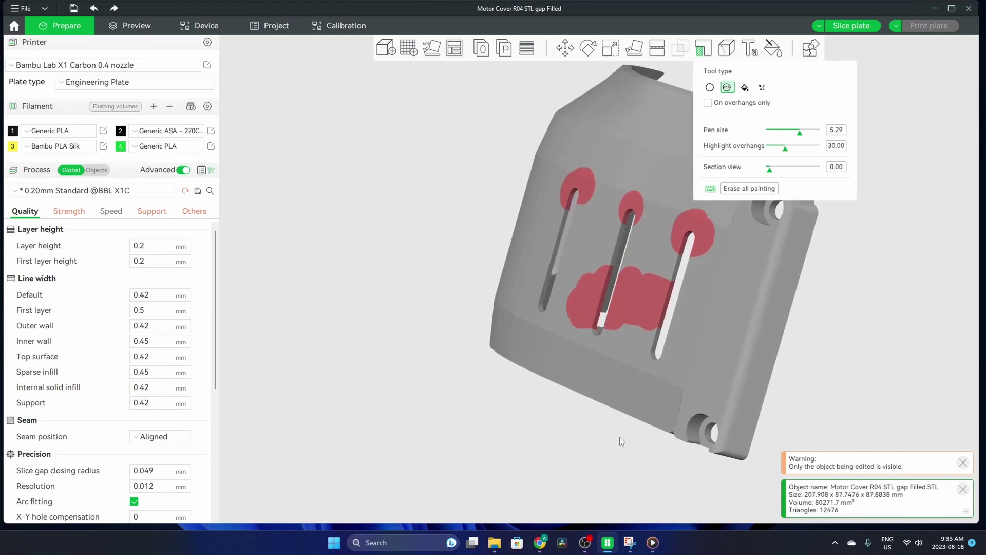
scroll(572, 424, "up", 5)
scroll(574, 429, "down", 5)
- Replace all painting with a fill-tool enforcer on the slotted face at a smart fill angle of 30, and slice the plate to inspect its supports
left_click(749, 188)
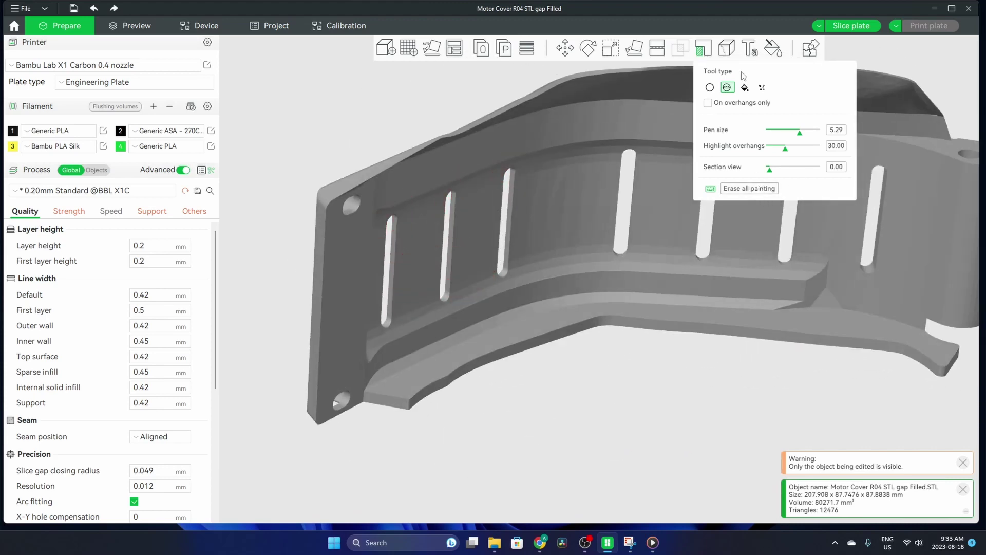
left_click(745, 87)
left_click(423, 234)
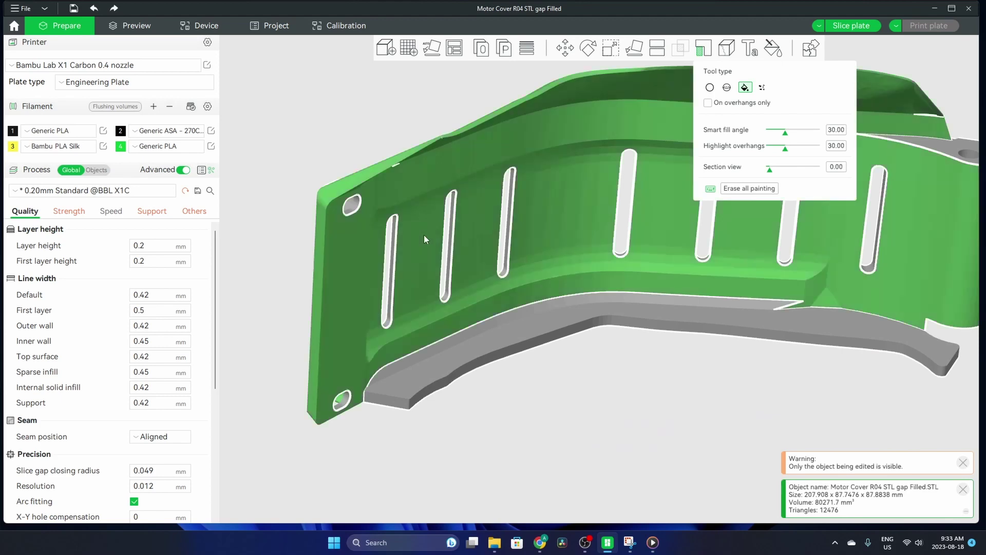
left_click_drag(635, 216, 454, 422)
key("ctrl+r")
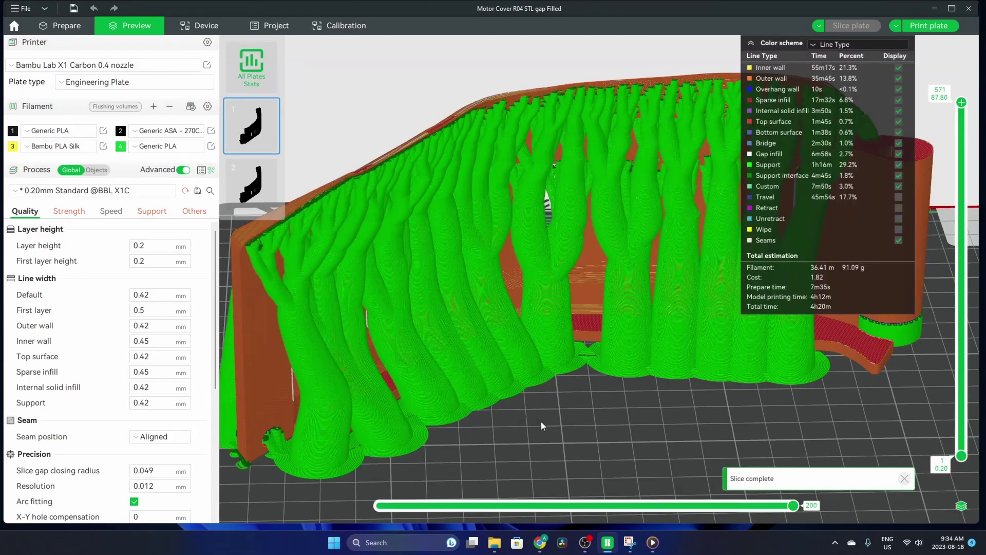
left_click_drag(562, 421, 509, 402)
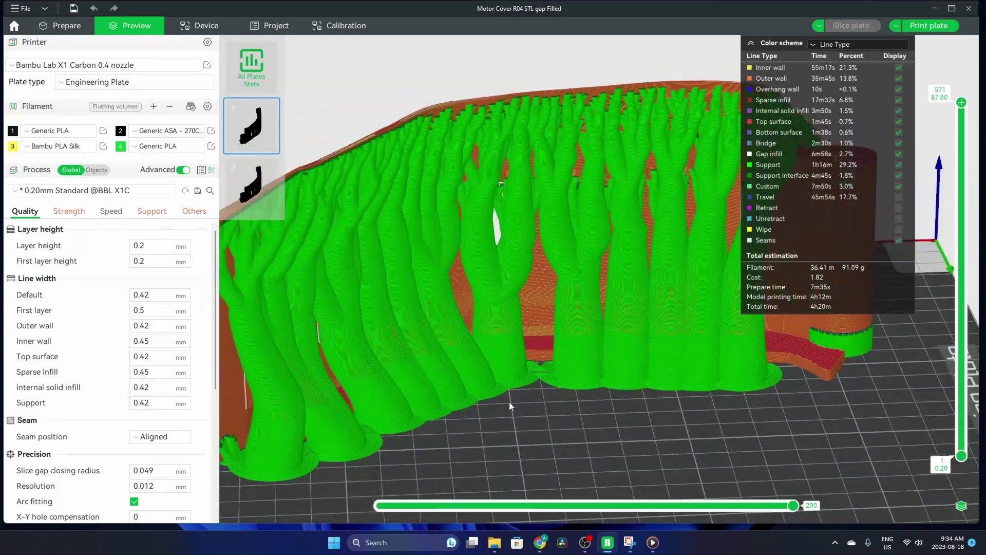
- Return to model preparation, reopen support painting on the motor cover, and erase all painted areas
left_click(72, 27)
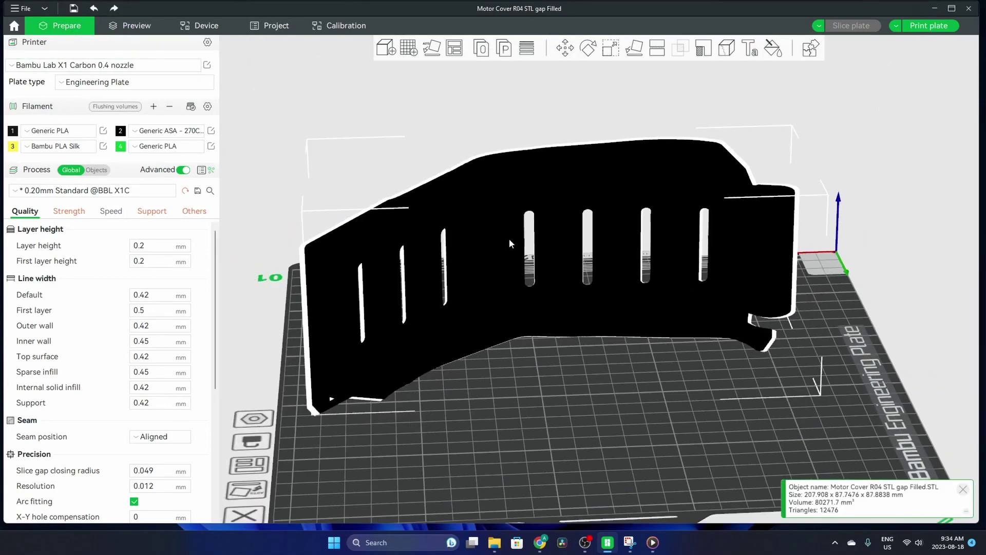
left_click(711, 49)
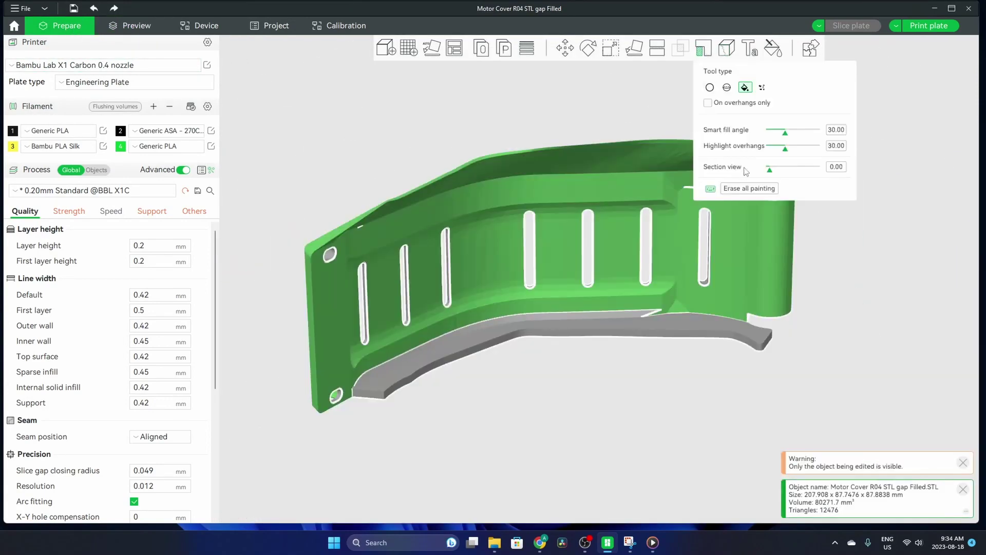
left_click(741, 189)
- Paint a circle-brush enforcer with pen size 5.29 on the curved wall above the slots, leaving a thin unpainted gap inside it
left_click_drag(510, 321, 538, 402)
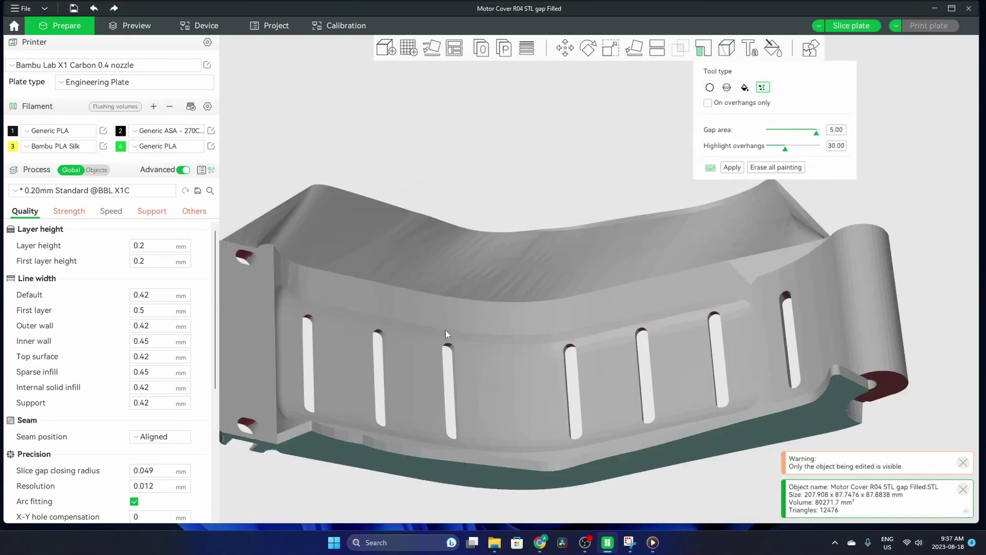
left_click(711, 88)
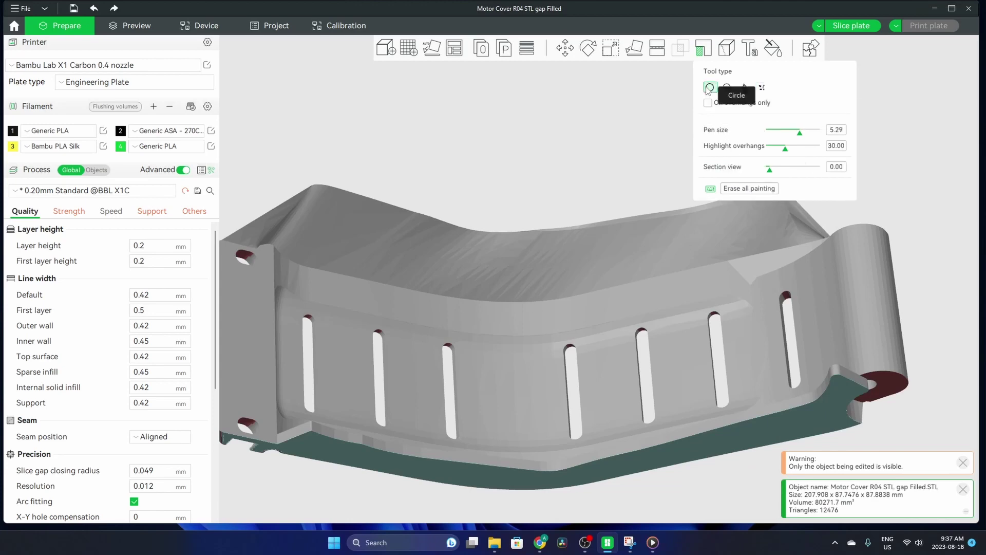
left_click_drag(439, 265, 582, 271)
mouse_move(426, 291)
left_mouse_down()
mouse_move(503, 312)
mouse_move(570, 307)
left_mouse_up()
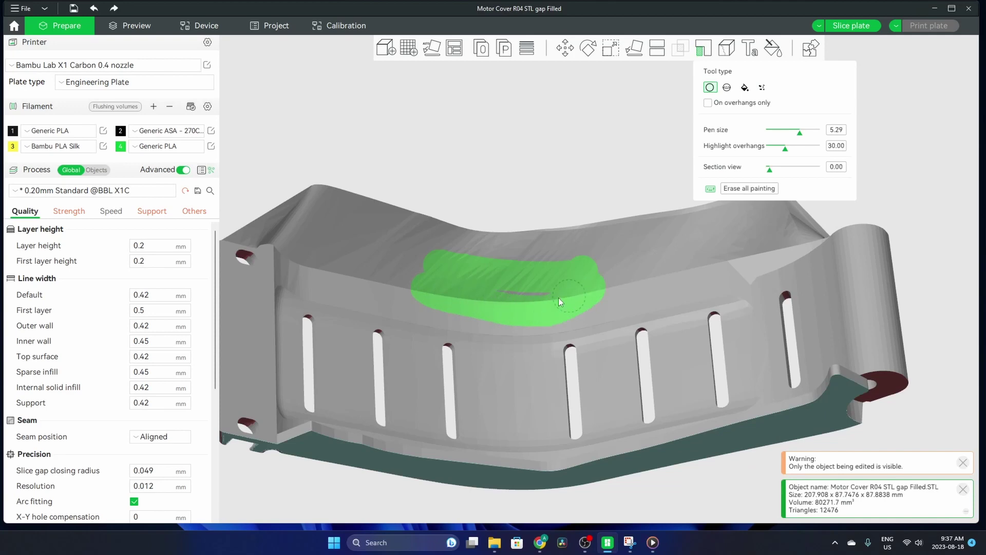
scroll(519, 300, "up", 5)
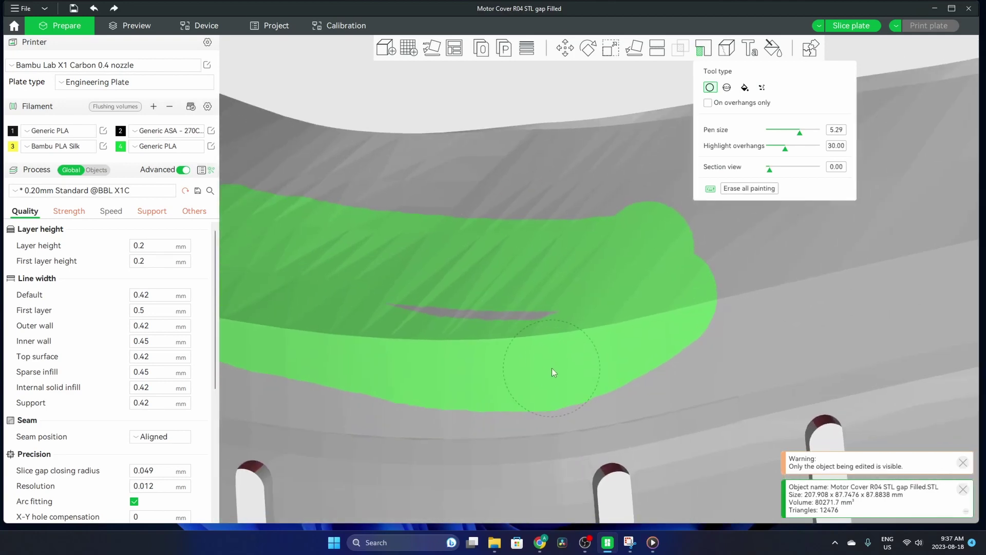
- Try gap fill on the enforcer's unpainted sliver with a gap area of 5.00, and narrow the sliver with the circle brush
left_click(762, 87)
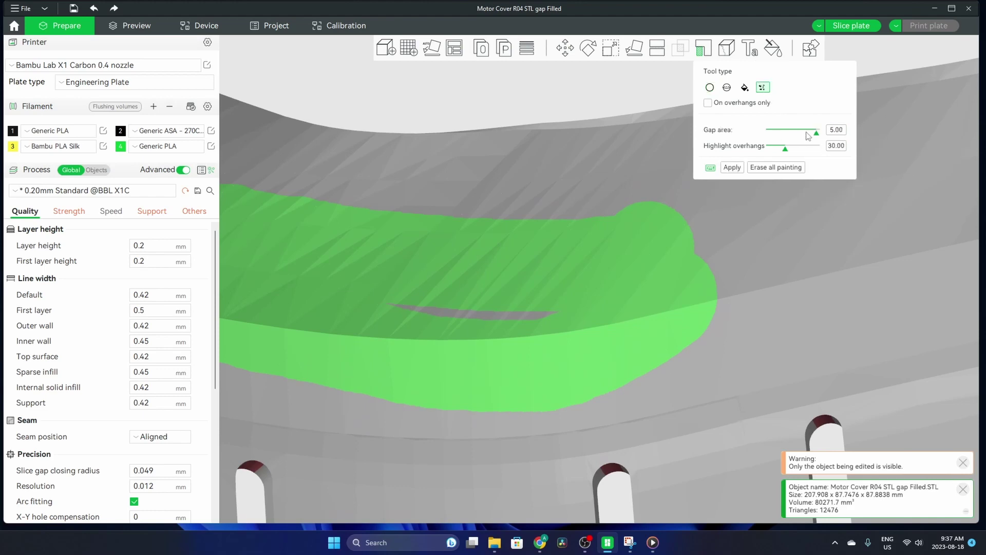
left_click_drag(818, 138, 862, 135)
left_click(710, 88)
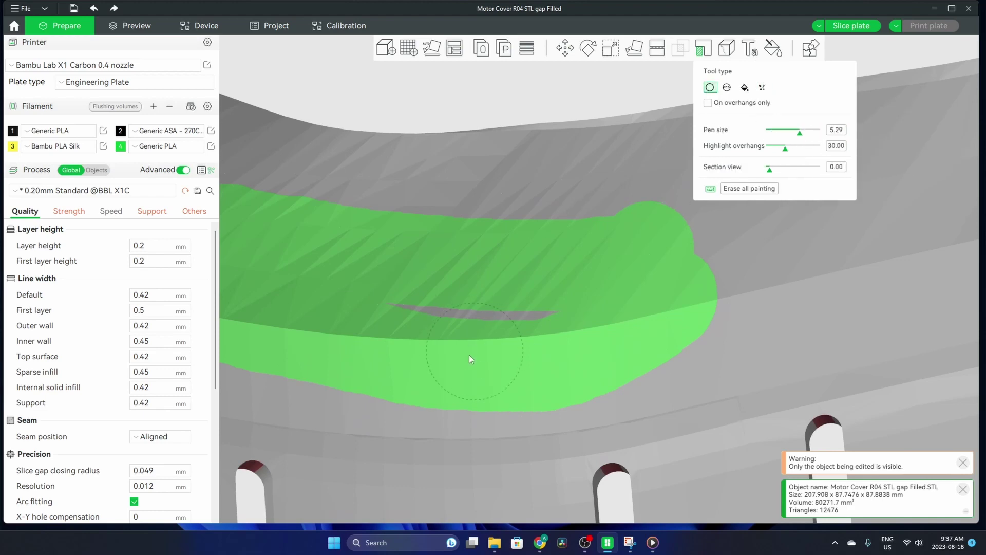
left_click_drag(427, 361, 512, 363)
- Shrink the unpainted sliver further with the circle brush, adjust the gap area, and apply gap fill to close the remainder
left_click(763, 88)
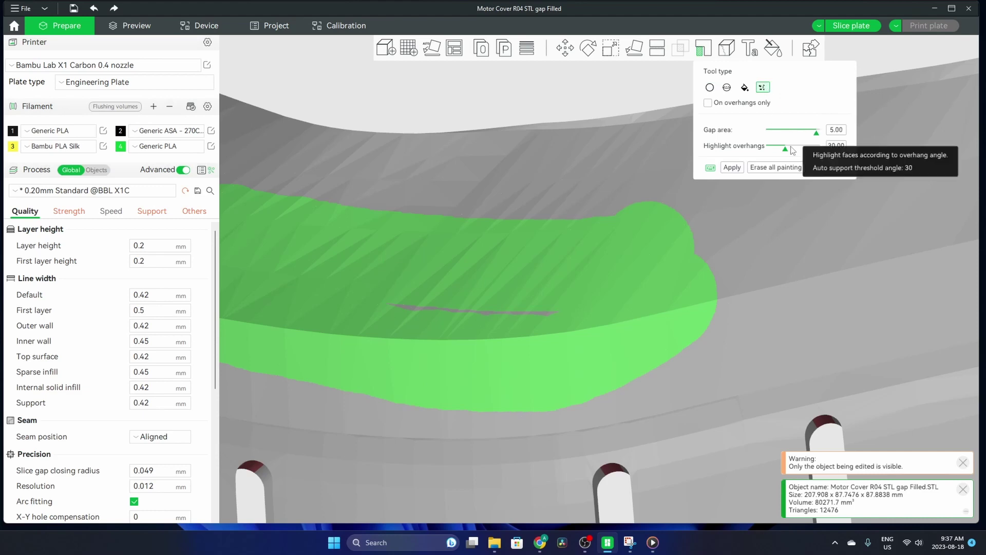
left_click_drag(769, 137, 877, 143)
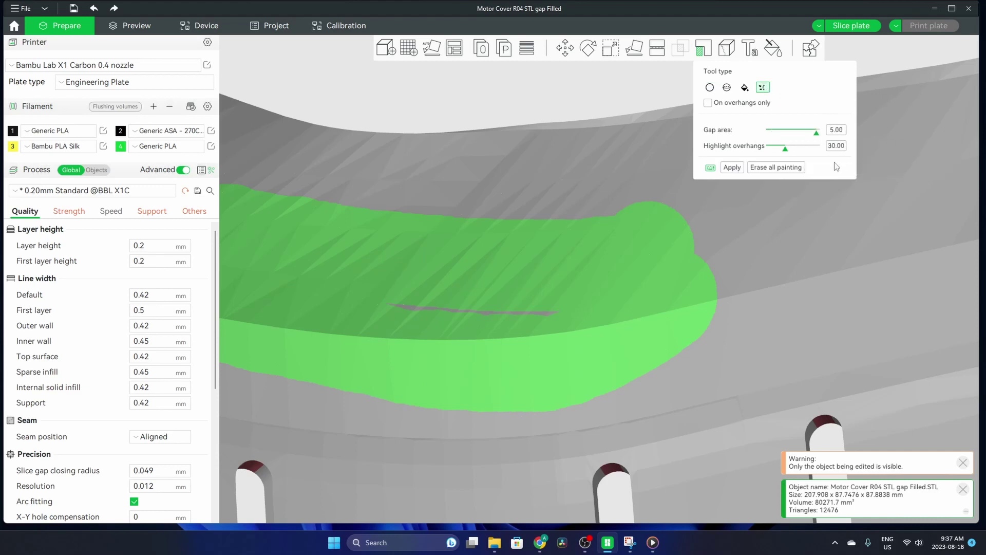
left_click(710, 88)
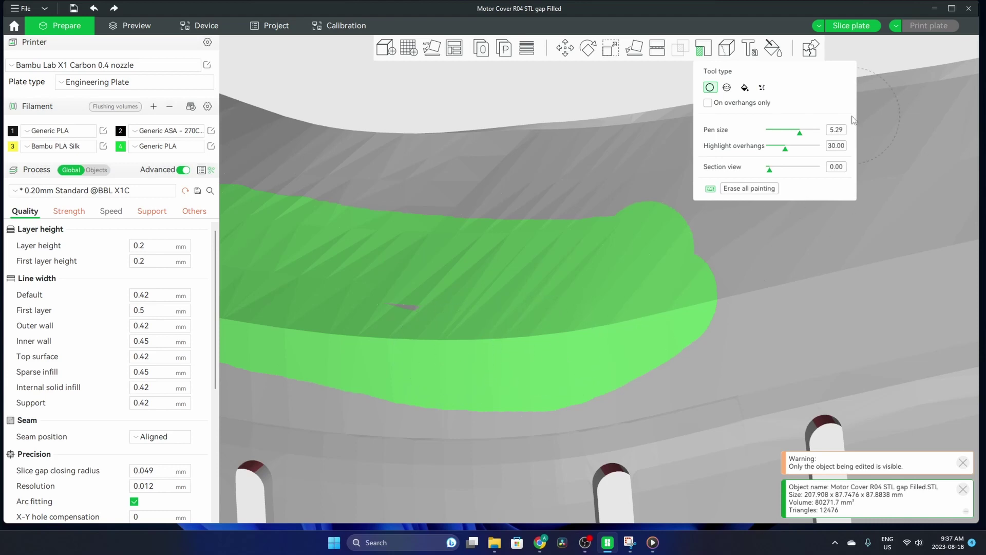
left_click(762, 88)
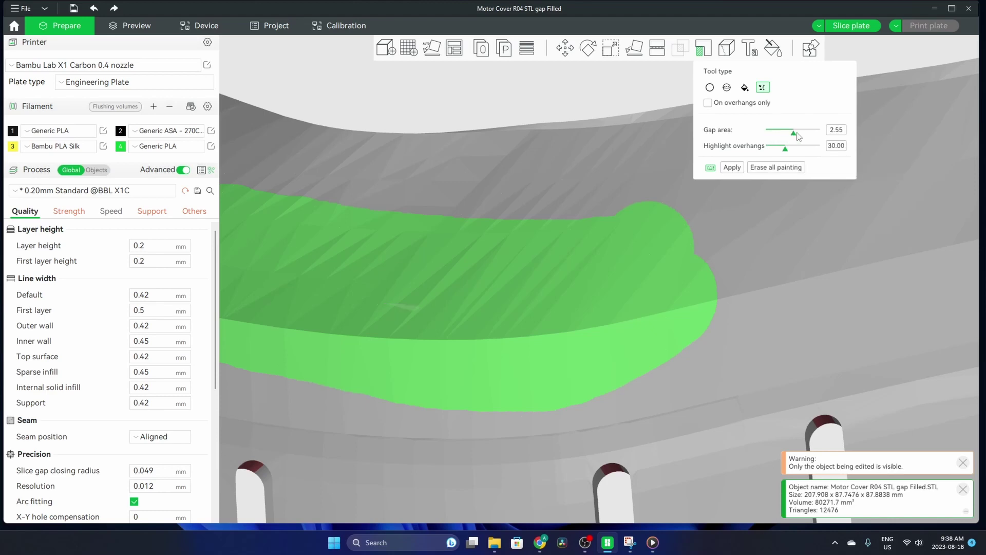
left_click_drag(777, 133, 790, 133)
left_click(733, 168)
- Extend the circle-brush enforcer up to the curved wall's upper edge and paint a support blocker over the whole area
left_click(710, 88)
scroll(448, 312, "up", 3)
scroll(448, 313, "down", 5)
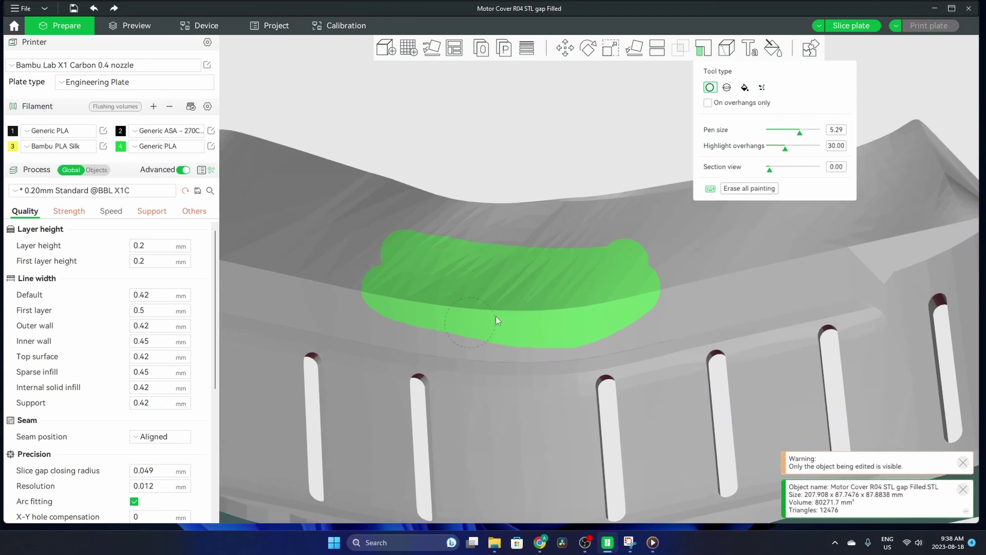
left_click_drag(466, 253, 615, 237)
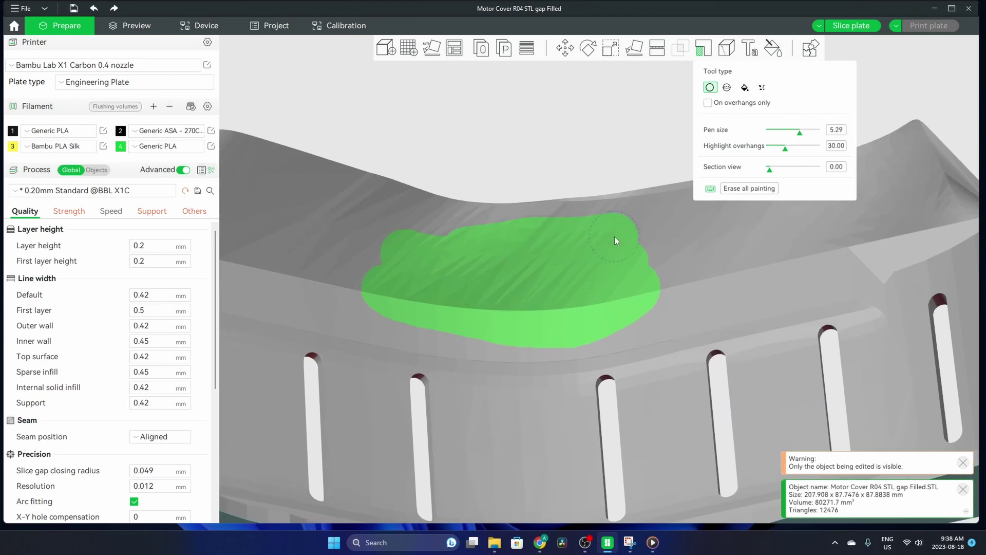
left_click_drag(407, 240, 582, 216)
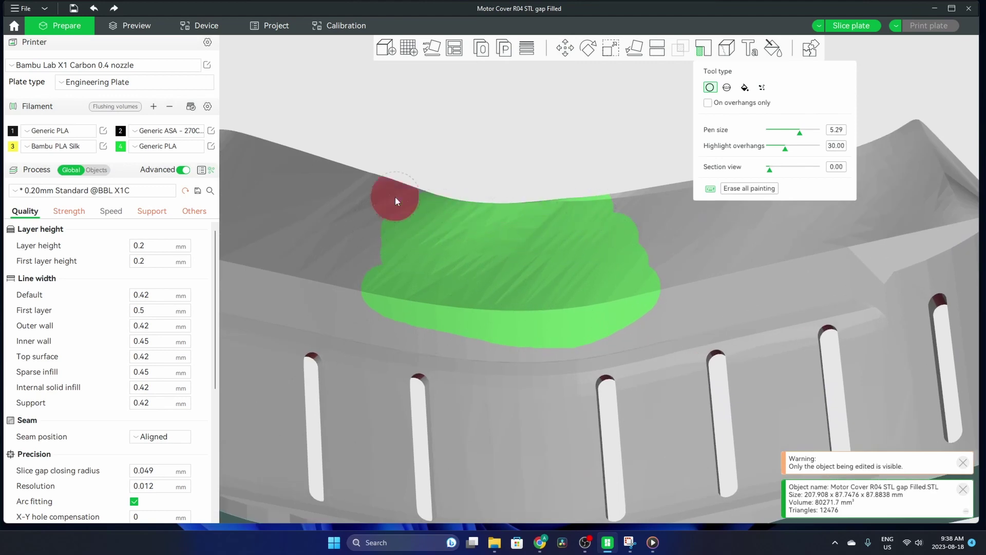
left_click_drag(396, 200, 572, 208)
mouse_move(358, 210)
left_mouse_down()
mouse_move(583, 224)
mouse_move(381, 241)
mouse_move(646, 256)
mouse_move(436, 288)
mouse_move(646, 293)
mouse_move(532, 340)
left_mouse_up()
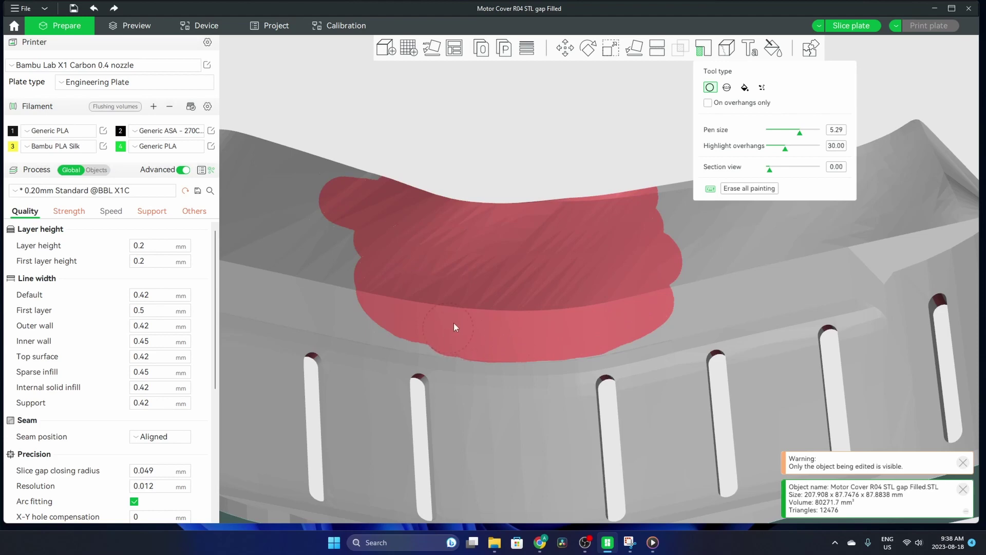
- Erase all painting from the motor cover and restrict support painting to overhangs only
left_click(749, 188)
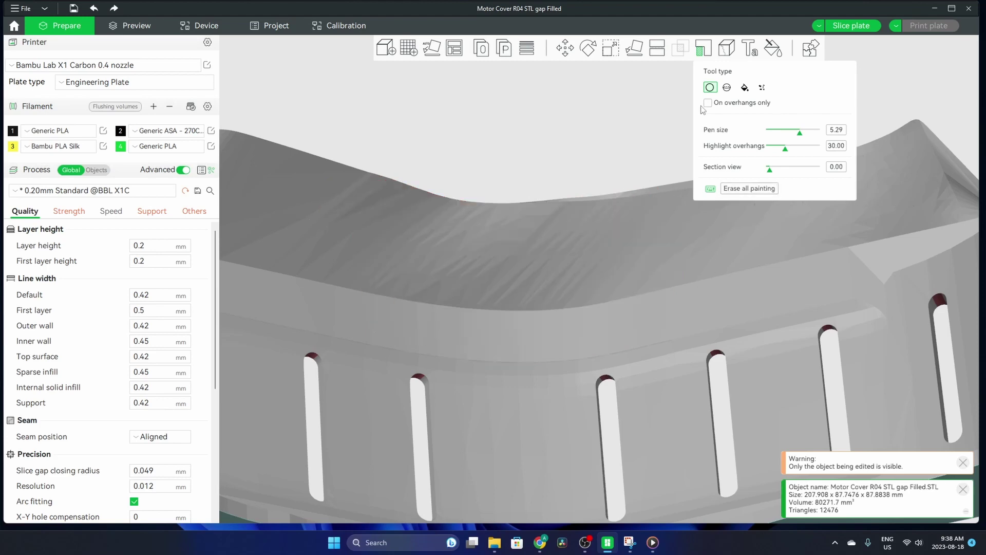
left_click(708, 102)
scroll(478, 334, "down", 5)
scroll(393, 374, "up", 8)
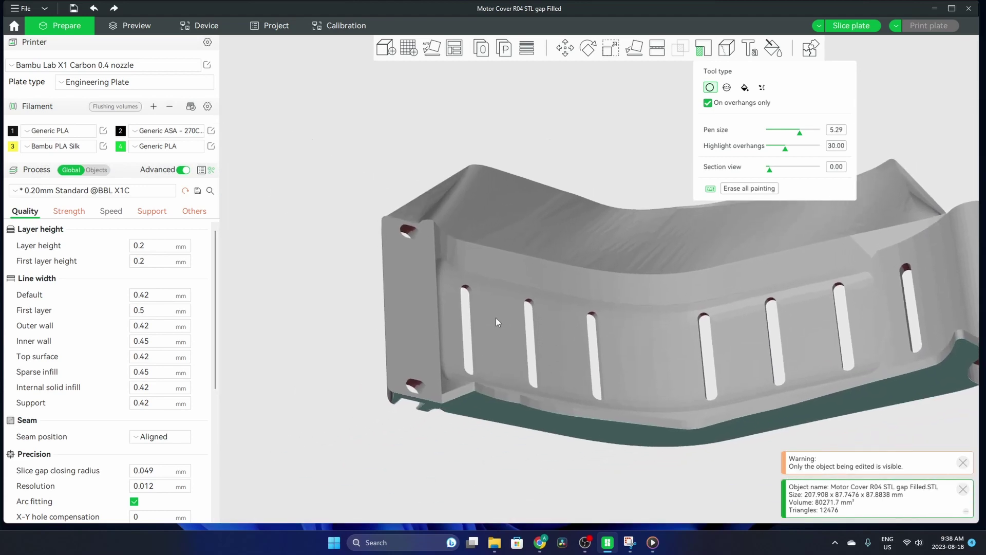
- Use the sphere brush with pen size 5.29 to paint a support enforcer on the overhang at the middle slot's upper end
scroll(501, 310, "up", 8)
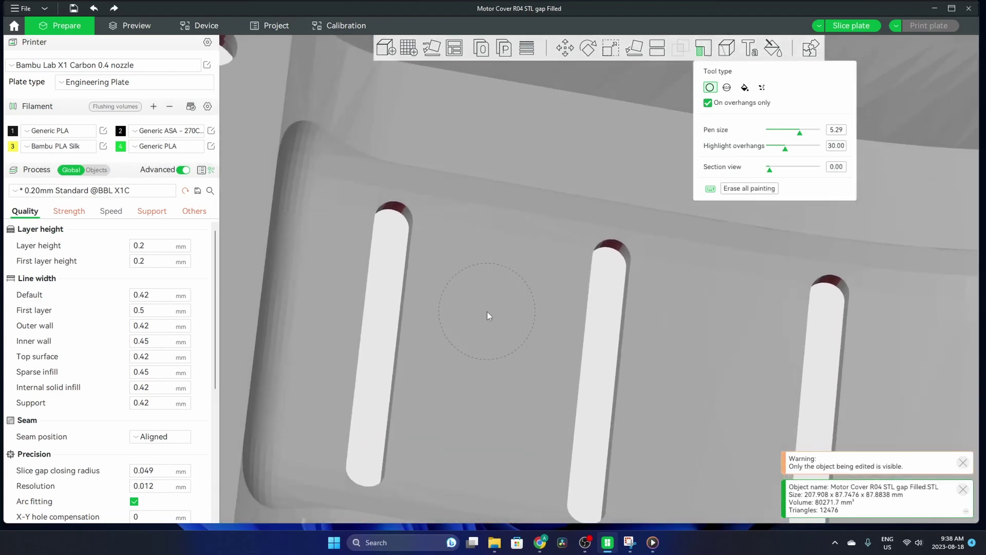
scroll(510, 274, "up", 2)
middle_click_drag(666, 269, 578, 291)
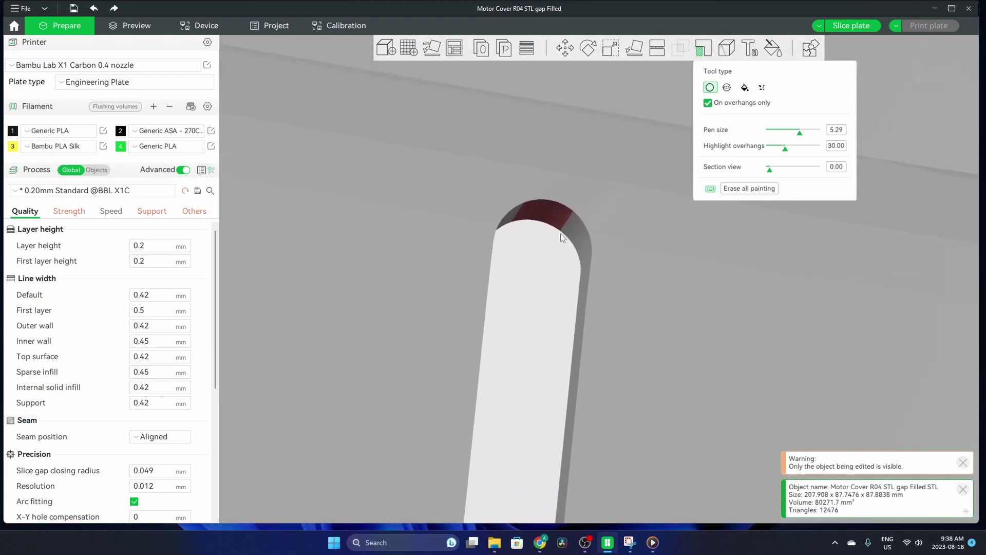
left_click(727, 87)
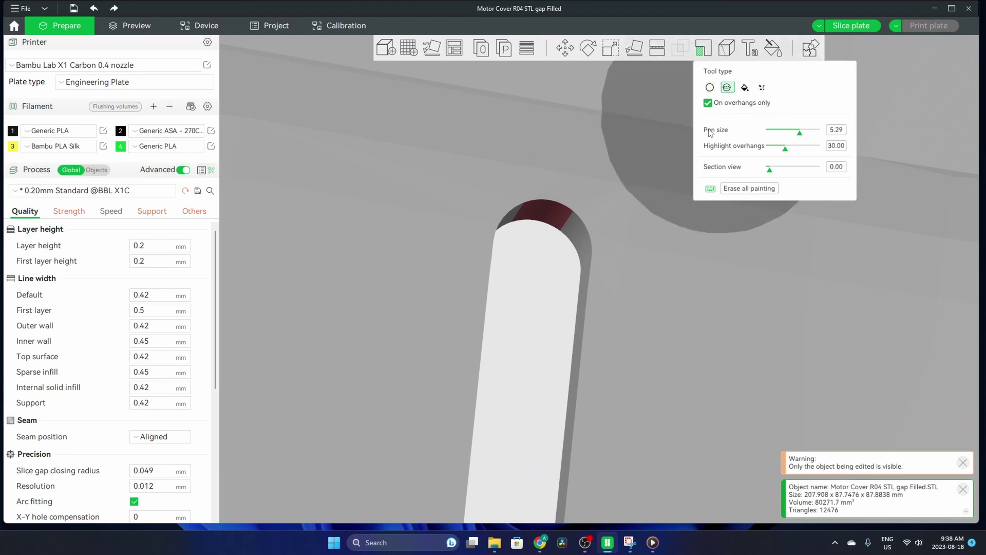
mouse_move(539, 205)
left_mouse_down()
mouse_move(527, 201)
mouse_move(606, 237)
mouse_move(509, 216)
left_mouse_up()
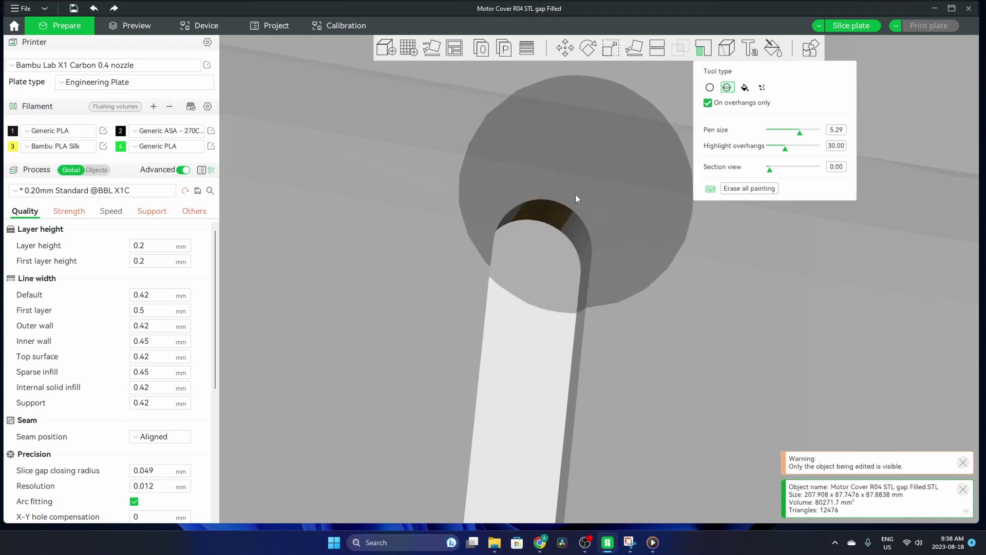
mouse_move(568, 208)
left_mouse_down()
mouse_move(495, 211)
mouse_move(611, 234)
left_mouse_up()
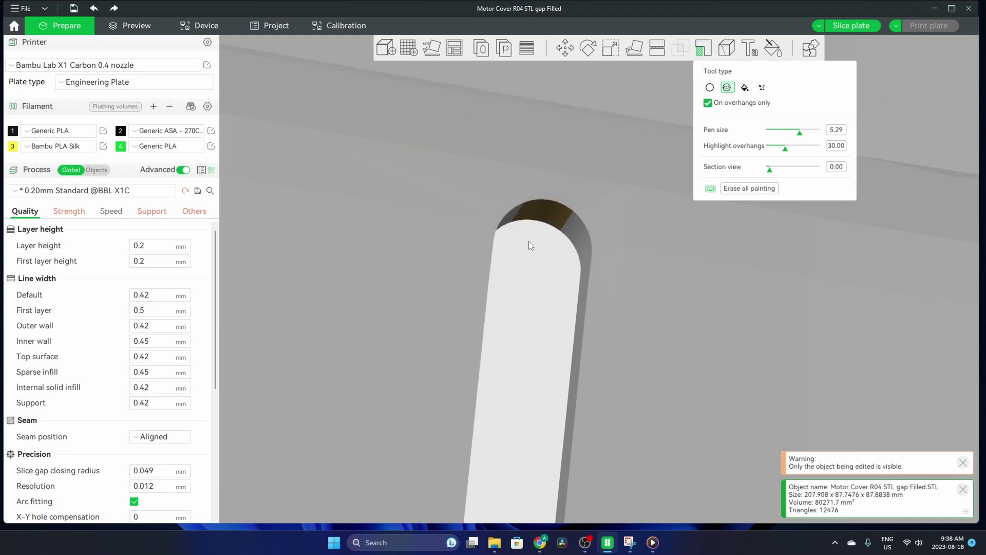
mouse_move(547, 207)
right_mouse_down()
mouse_move(476, 220)
mouse_move(486, 205)
mouse_move(381, 251)
mouse_move(482, 206)
mouse_move(443, 232)
mouse_move(456, 197)
mouse_move(529, 352)
right_mouse_up()
scroll(560, 323, "down", 5)
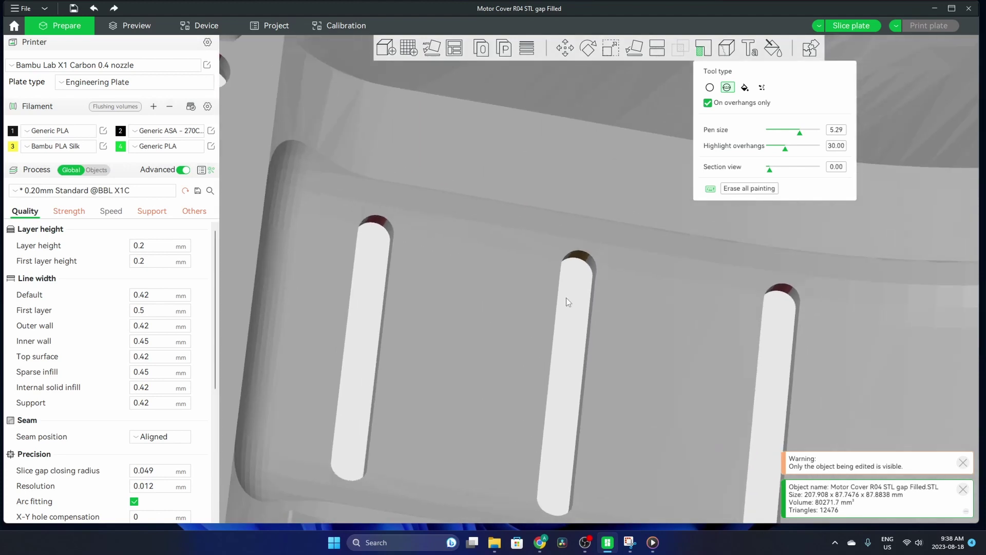
mouse_move(542, 296)
middle_mouse_down()
mouse_move(471, 292)
mouse_move(596, 314)
middle_mouse_up()
scroll(467, 300, "up", 5)
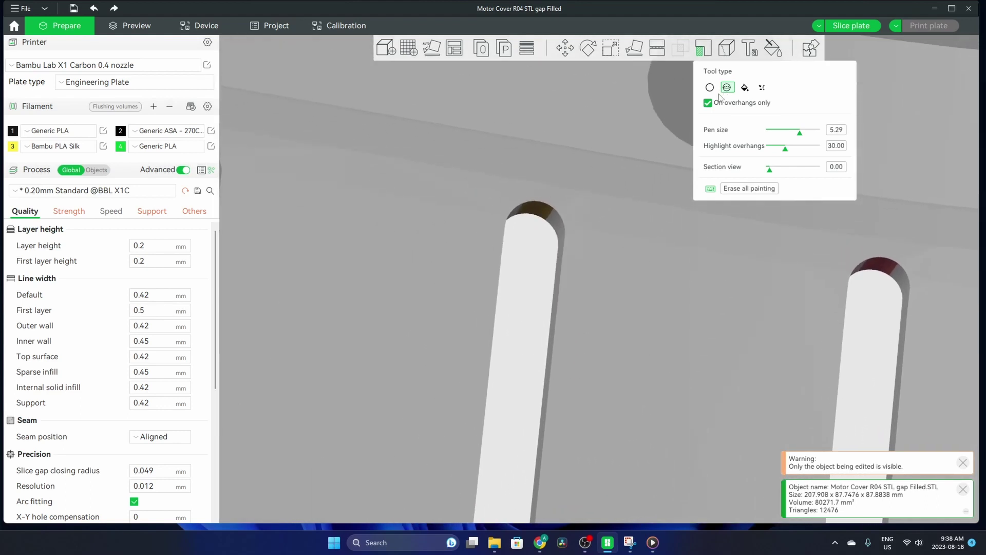
- Paint support blockers with the sphere brush on the overhangs at the slots' upper ends
mouse_move(569, 235)
right_mouse_down()
mouse_move(544, 189)
mouse_move(583, 209)
right_mouse_up()
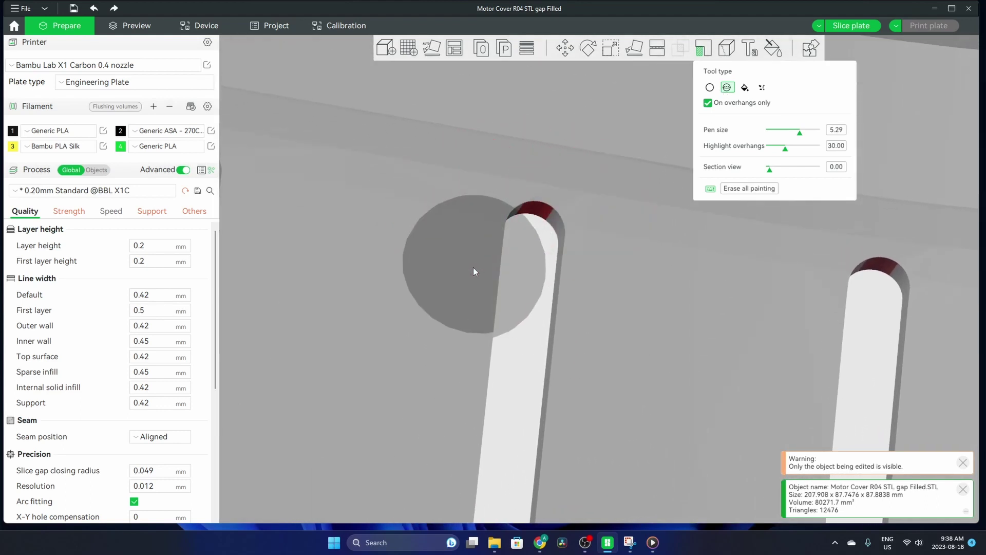
scroll(473, 267, "down", 1)
scroll(462, 262, "down", 2)
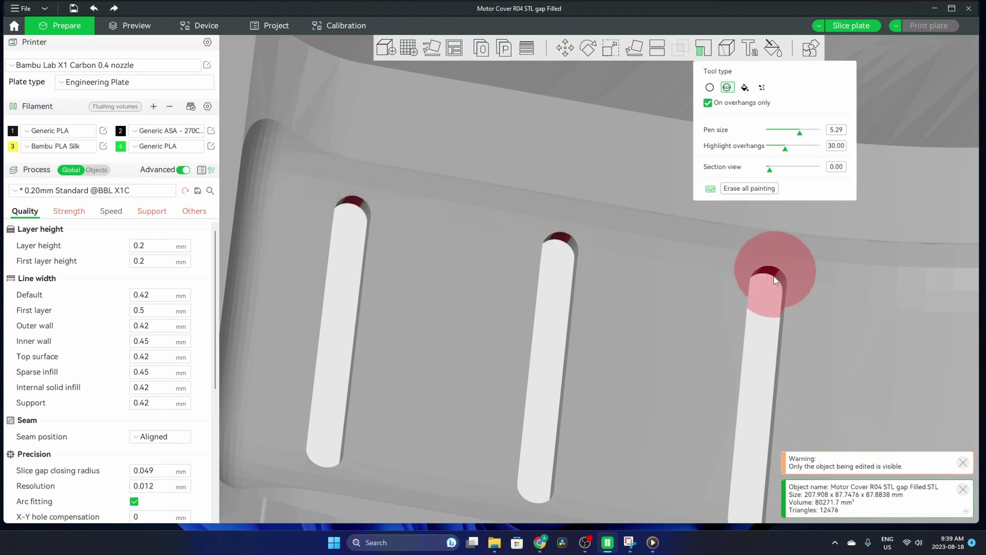
- Slice the plate with the painted slot overhangs and view the whole motor cover in the preview
left_click(851, 25)
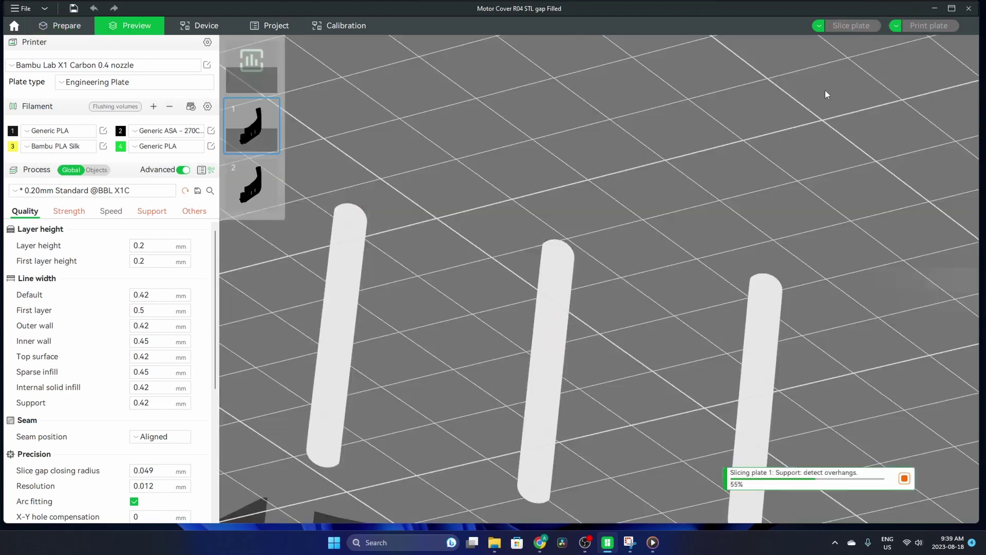
scroll(750, 271, "up", 1)
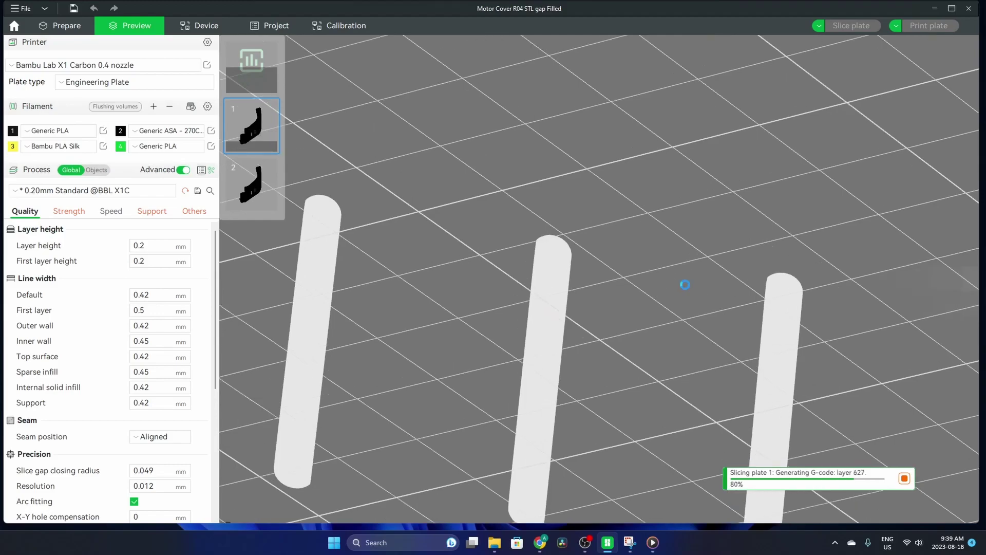
scroll(534, 343, "down", 5)
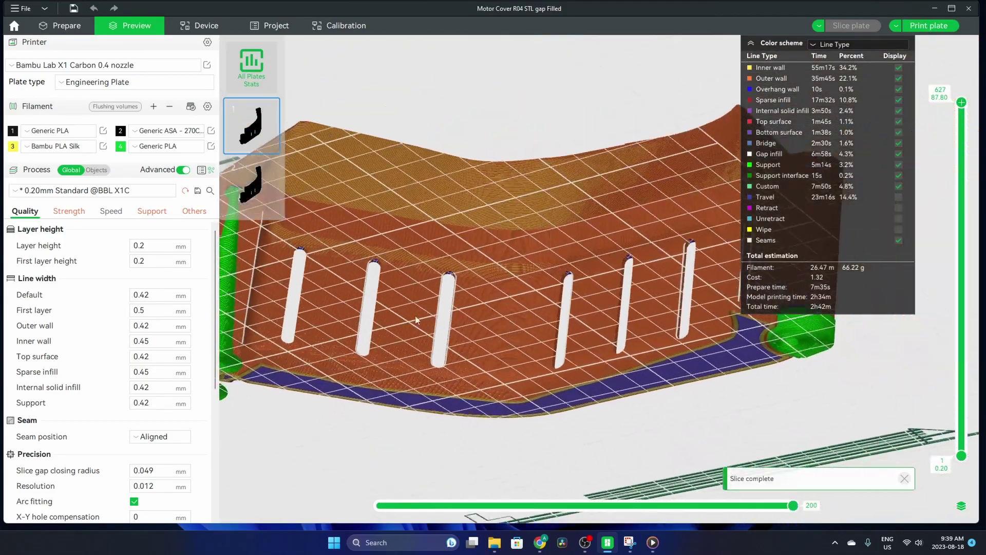
- Examine the sliced motor cover from several sides, checking the slots and the tree supports at the corner hole
left_click_drag(417, 320, 484, 291)
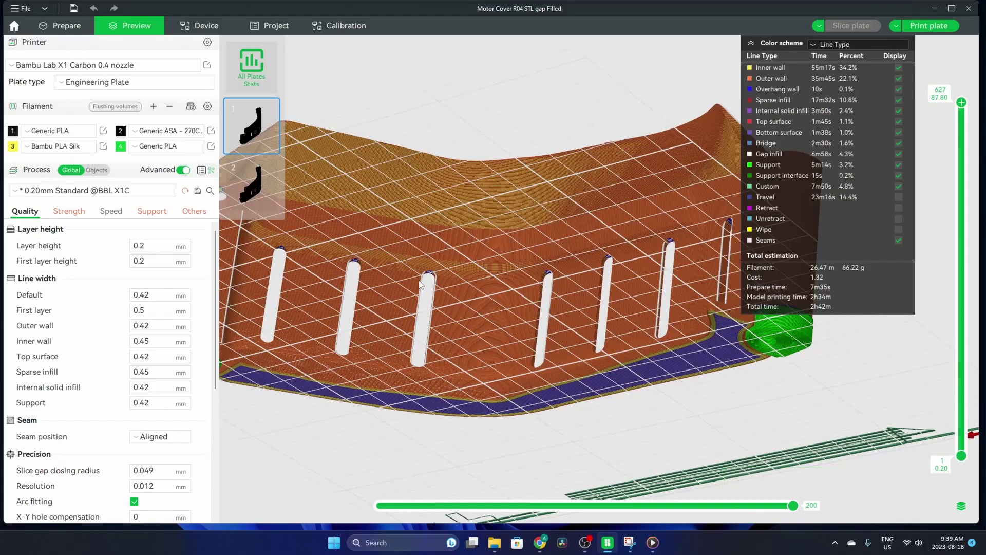
left_click_drag(420, 284, 649, 344)
left_click_drag(430, 306, 452, 329)
middle_click_drag(453, 329, 538, 328)
left_click_drag(537, 328, 733, 341)
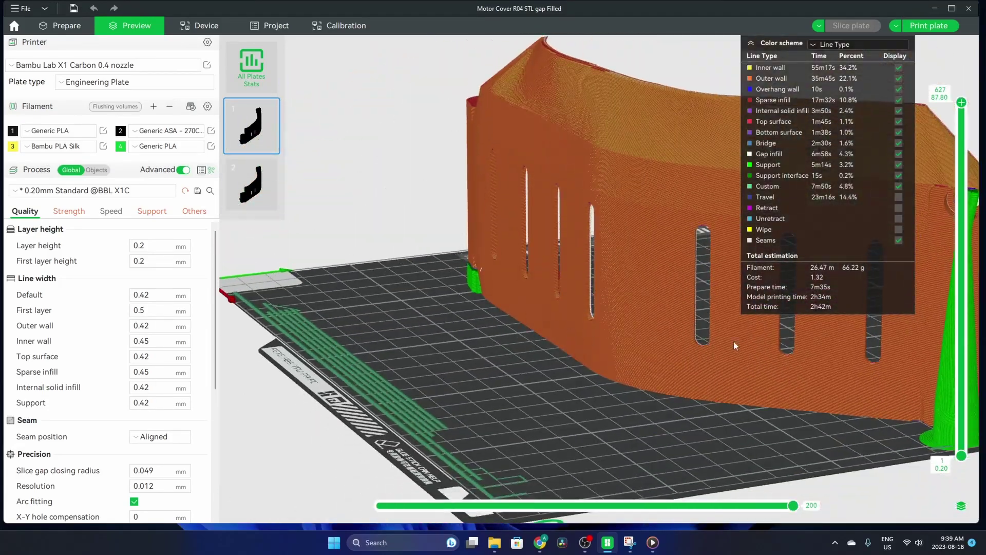
middle_click_drag(734, 342, 366, 337)
left_click_drag(781, 348, 599, 162)
scroll(600, 163, "up", 6)
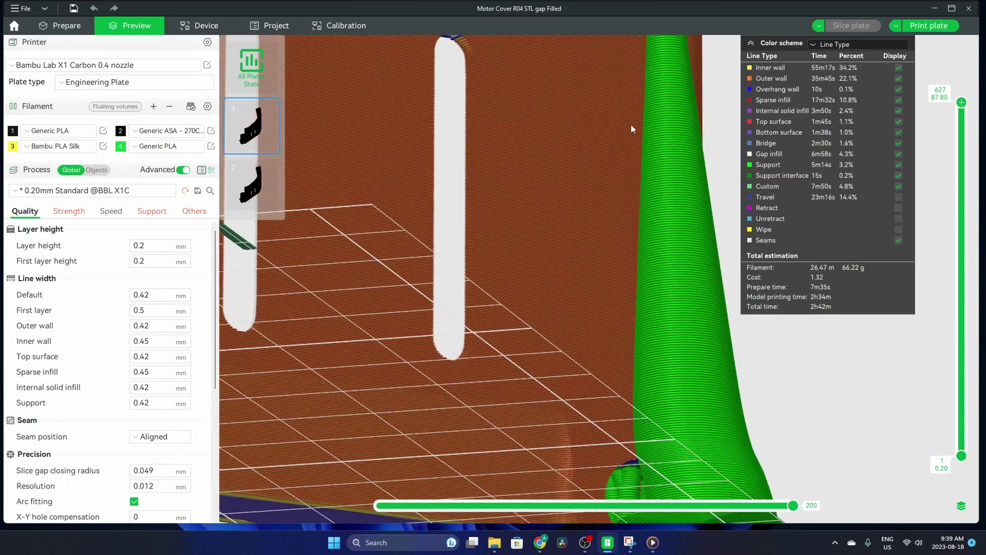
middle_click_drag(631, 125, 524, 327)
scroll(574, 153, "up", 7)
middle_click_drag(574, 175, 564, 434)
scroll(493, 341, "up", 3)
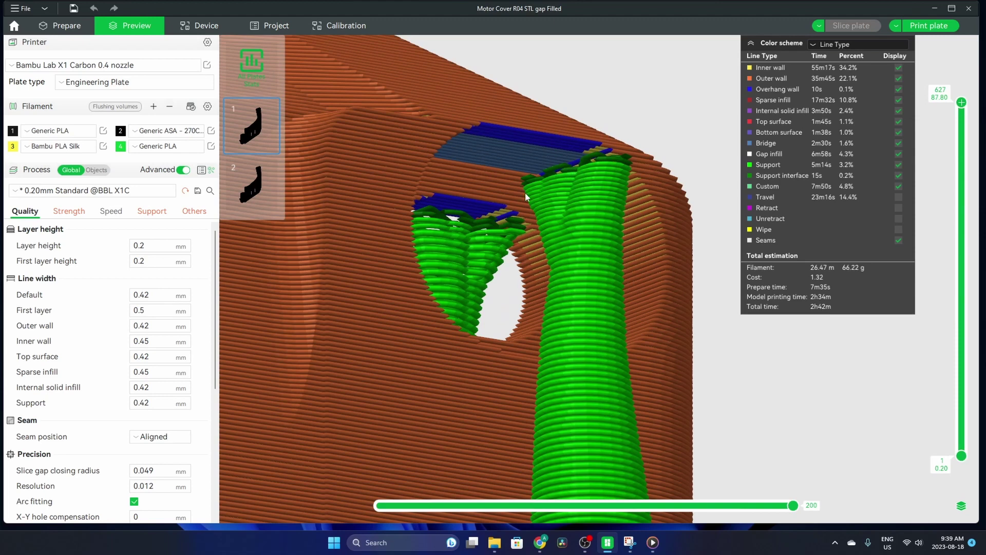
- Paint a support blocker on the inner overhang of the corner hole with the sphere brush and slice the plate again
left_click(66, 25)
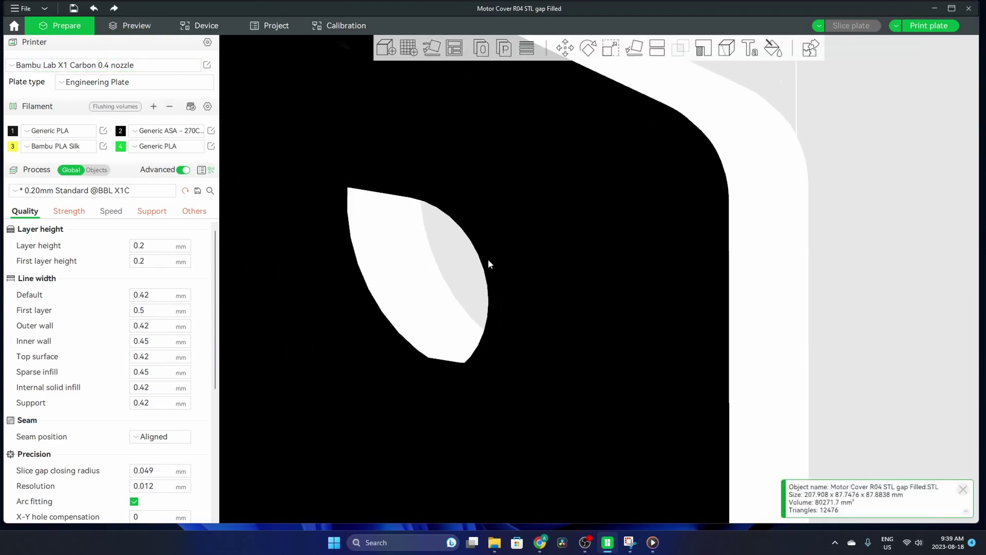
scroll(489, 260, "down", 5)
left_click(704, 47)
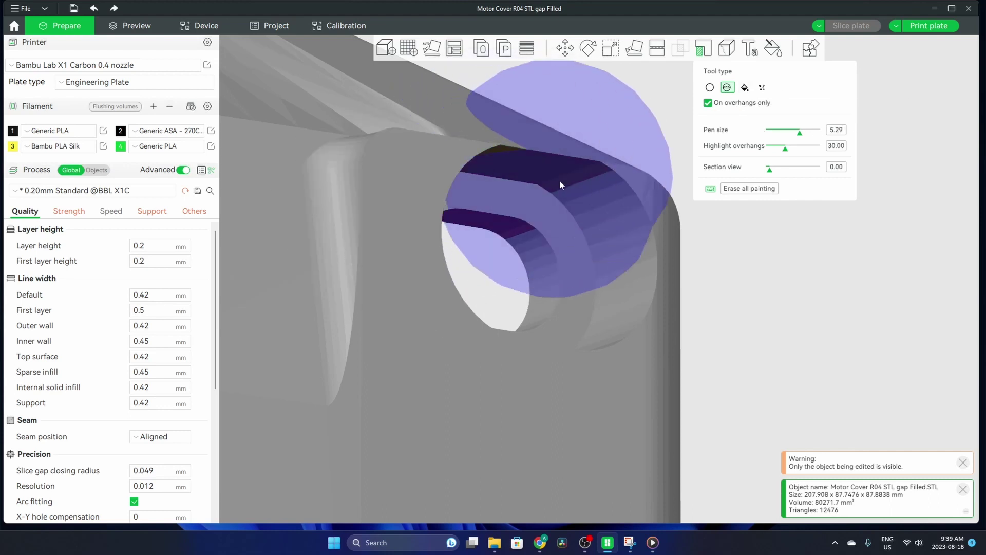
left_click(639, 288)
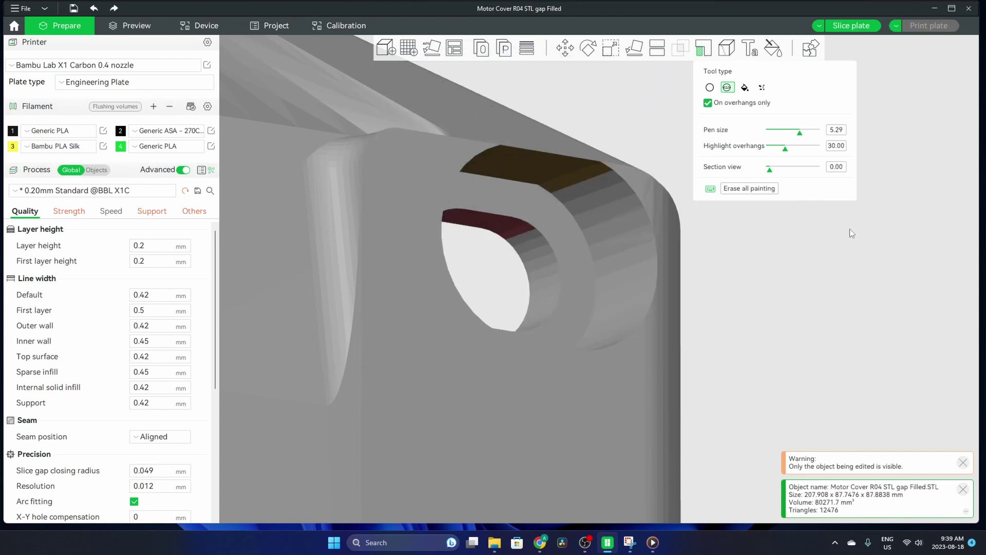
left_click(853, 25)
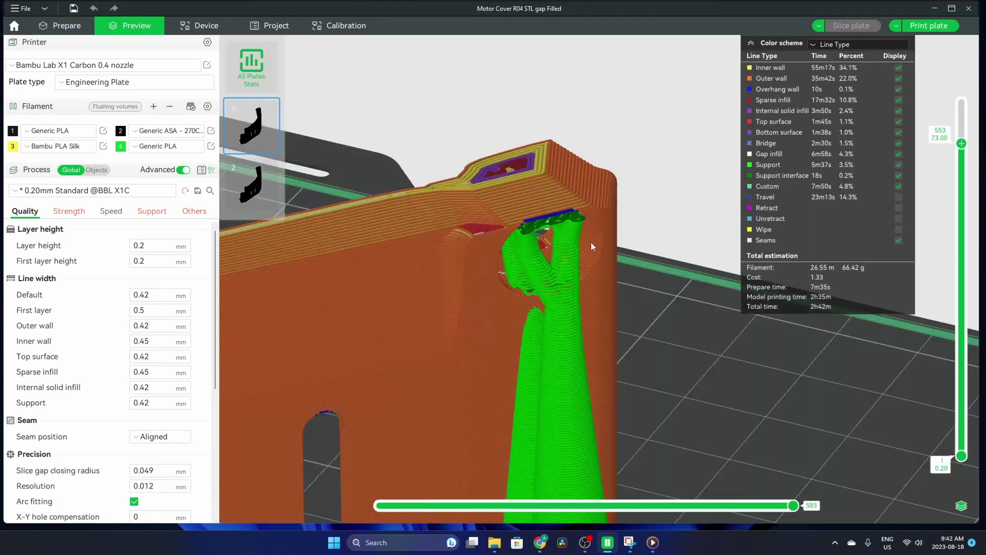
- Inspect the tree support branches under the corner hole, lowering the preview to layer 543
scroll(523, 324, "up", 6)
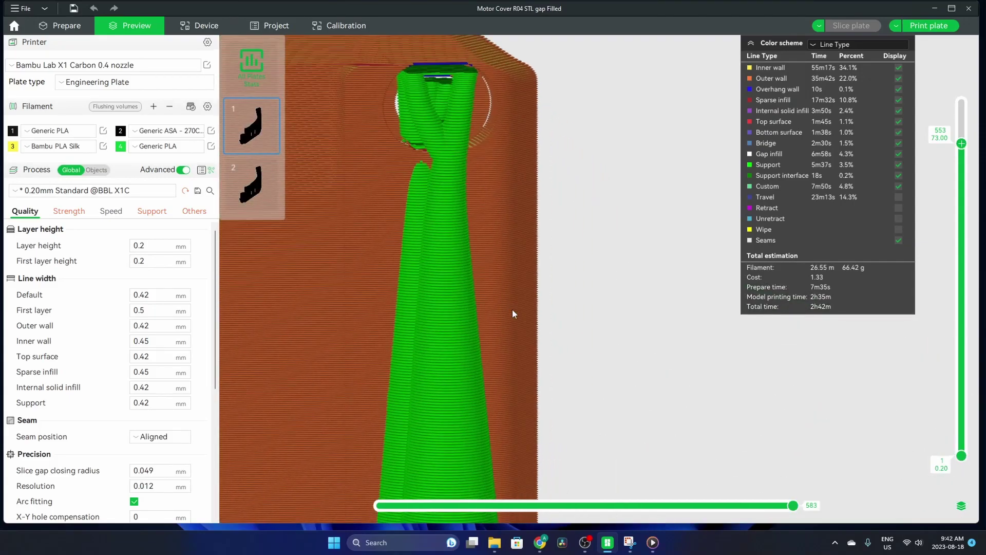
scroll(493, 226, "down", 5)
left_click_drag(524, 209, 551, 257)
scroll(520, 312, "up", 4)
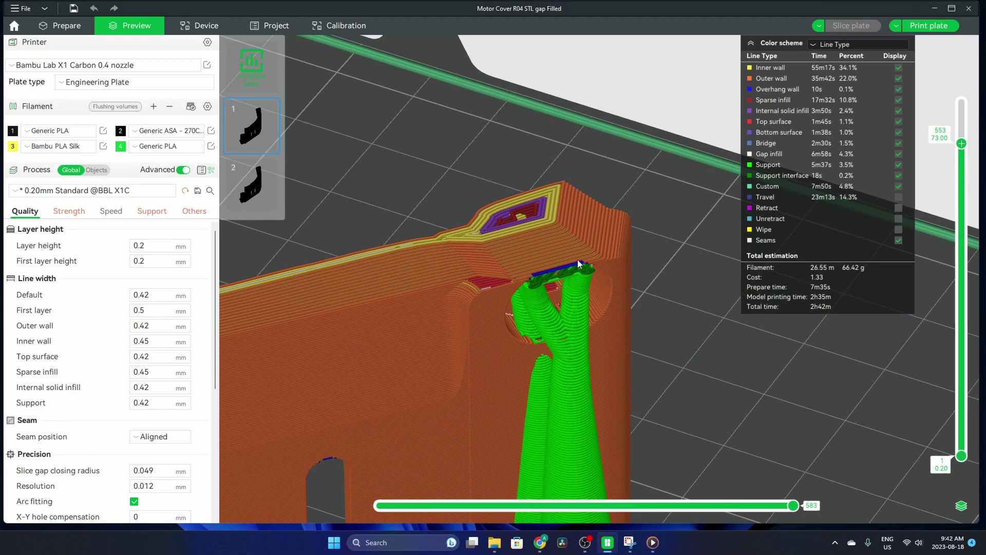
left_click_drag(562, 335, 587, 228)
mouse_move(969, 144)
left_mouse_down()
mouse_move(978, 192)
mouse_move(970, 150)
left_mouse_up()
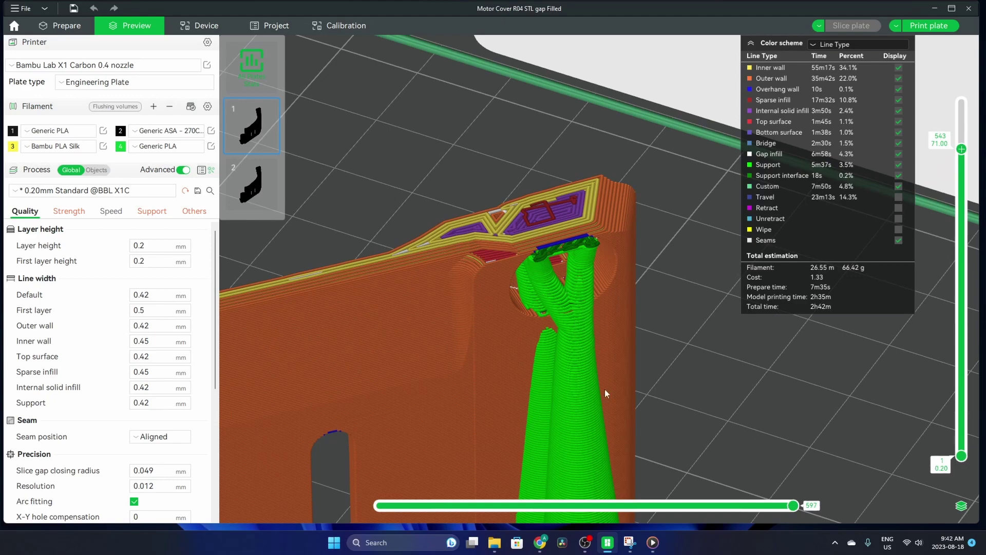
- View the tree supports from above and lower the preview to layer 72 to examine their inner structure near the base
right_click_drag(605, 390, 597, 200)
left_click_drag(541, 214, 584, 156)
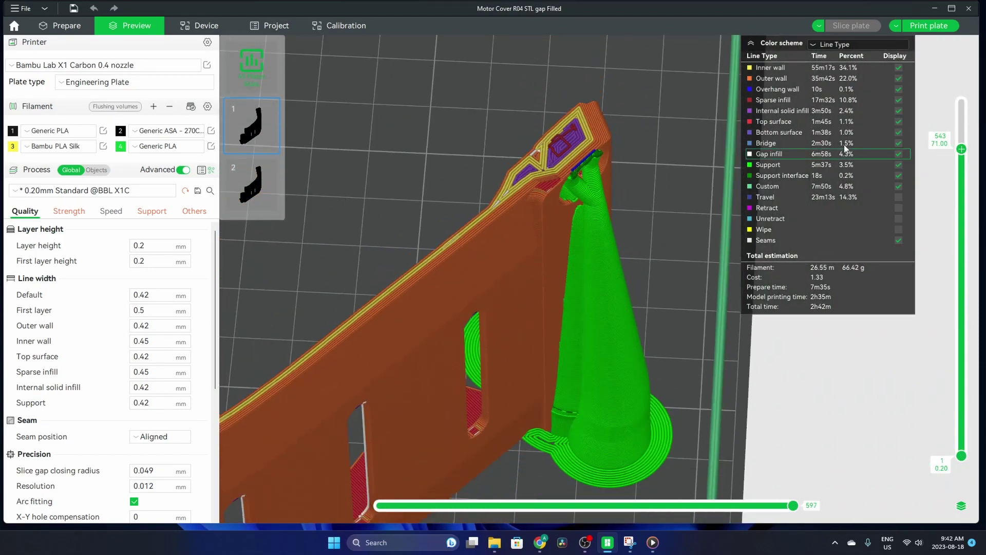
left_click_drag(963, 153, 982, 395)
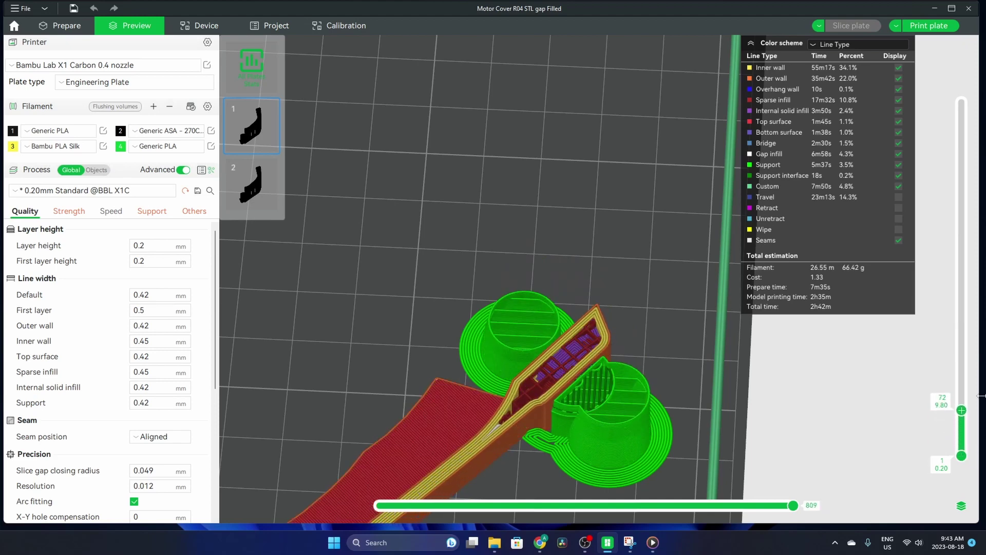